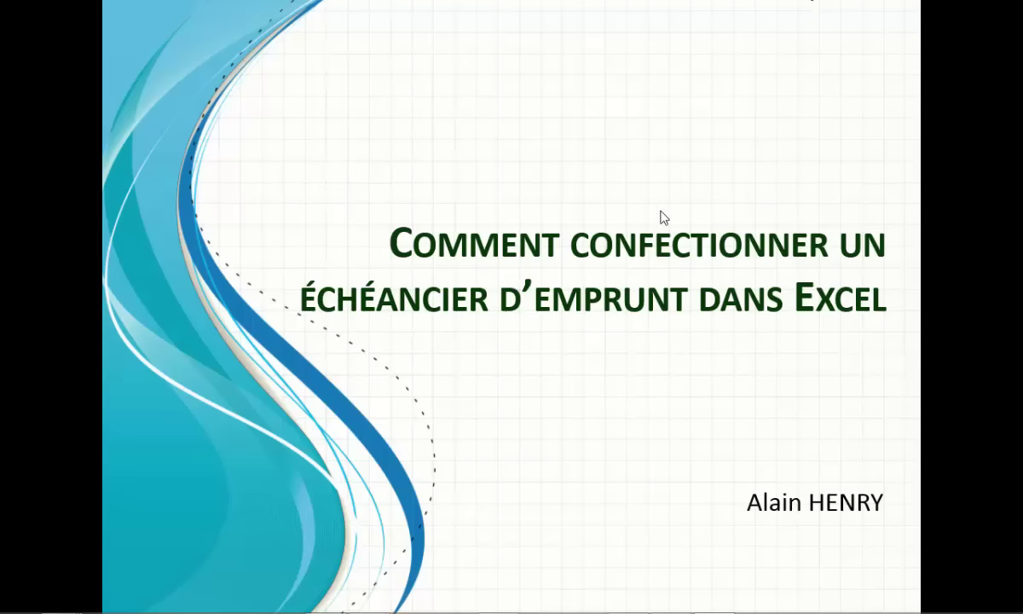
- Advance past the loan schedule title slide to reach the amortization worksheet
left_click(488, 138)
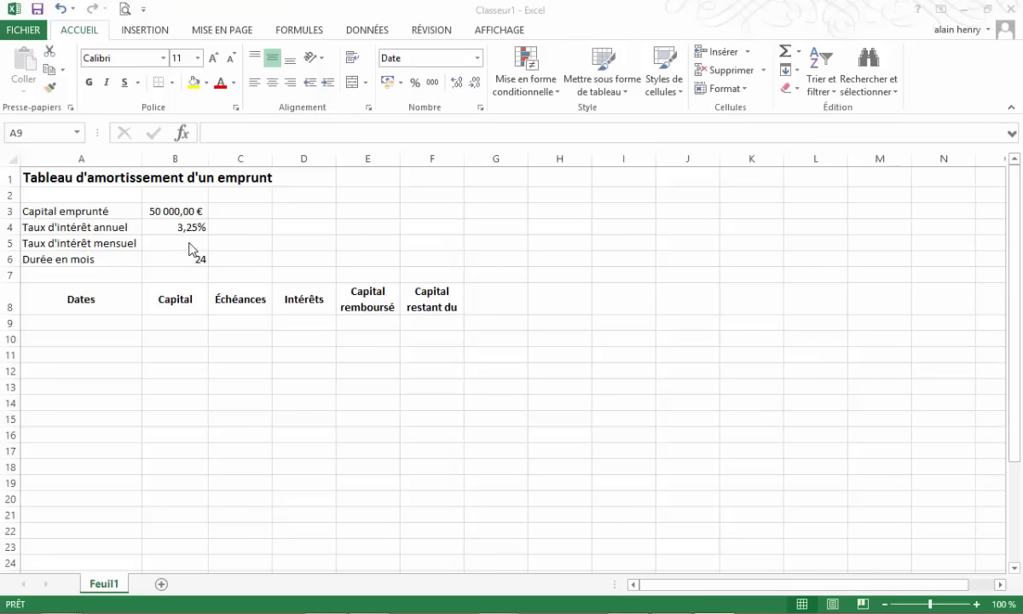
- Enter =B4/12 in B5 as the monthly interest rate, displayed as 0,271%
left_click(184, 247)
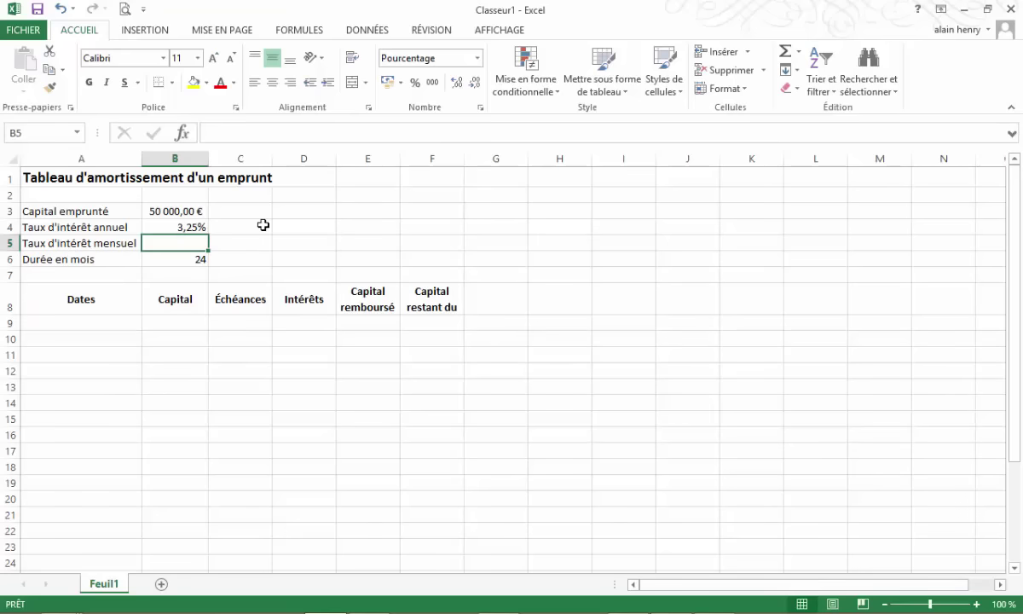
type("=")
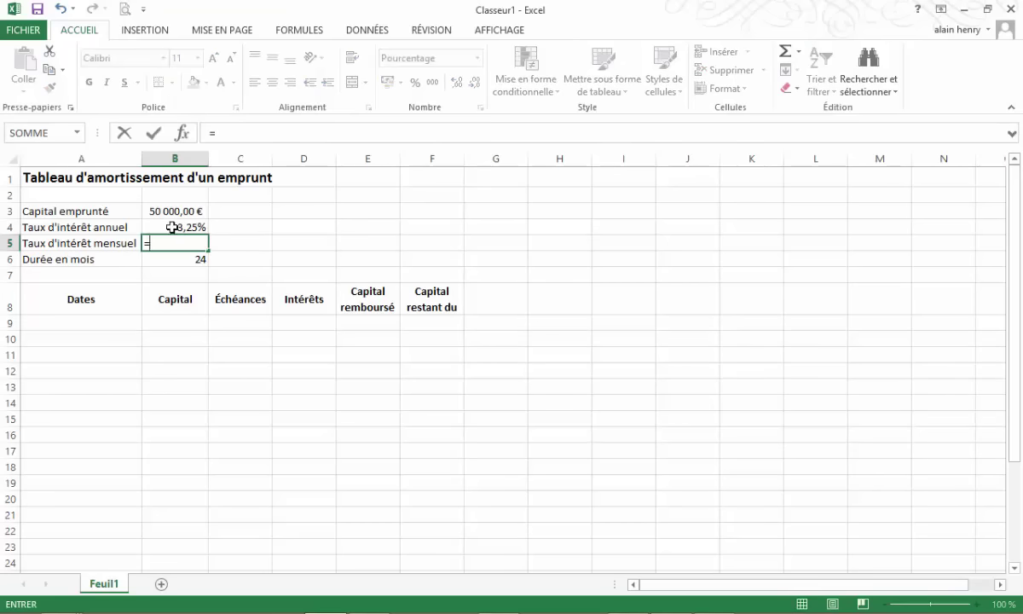
left_click(173, 227)
type("/")
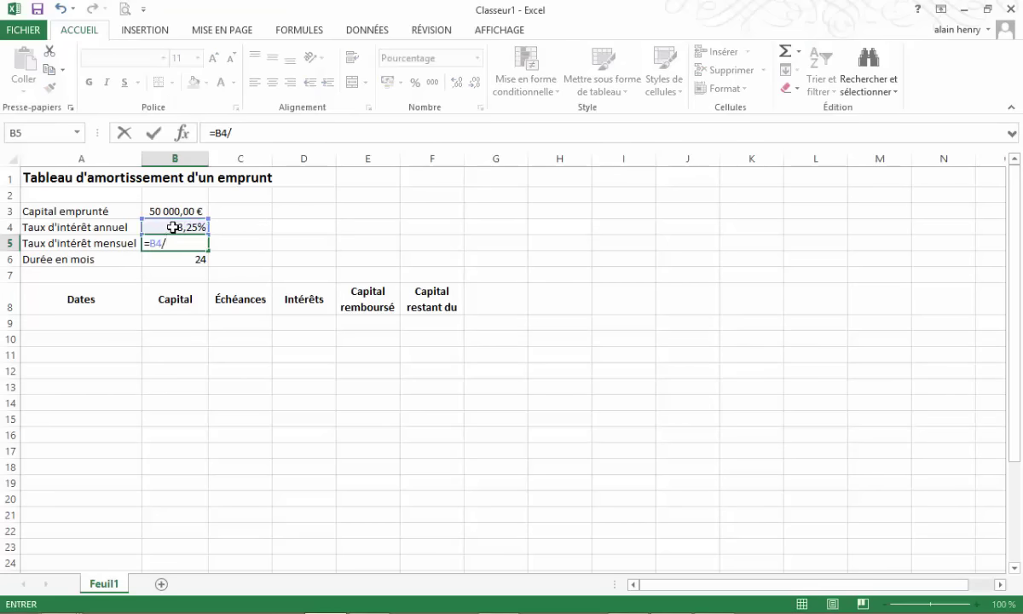
type("12")
key("Return")
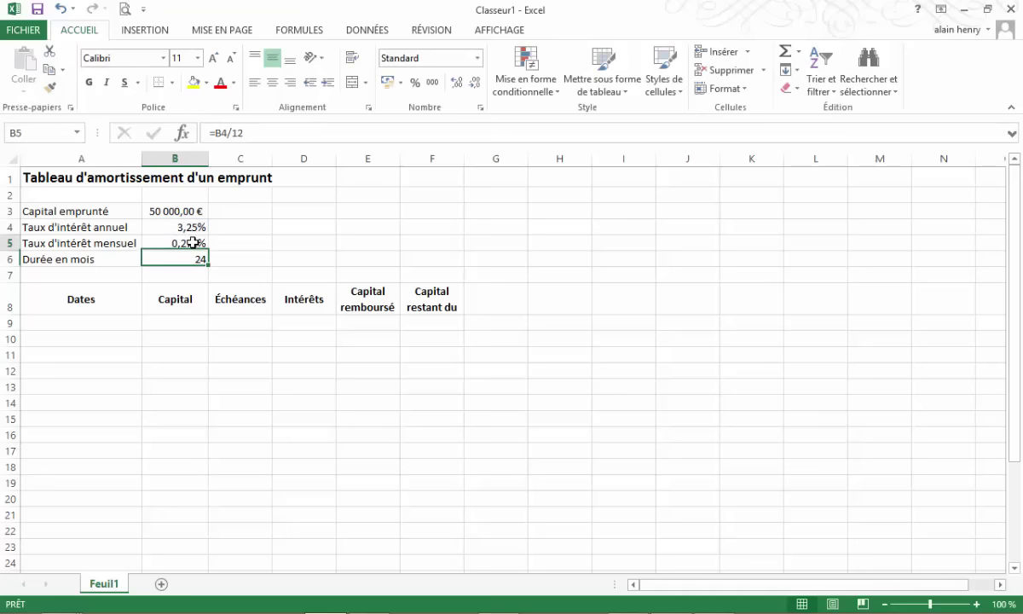
left_click(194, 242)
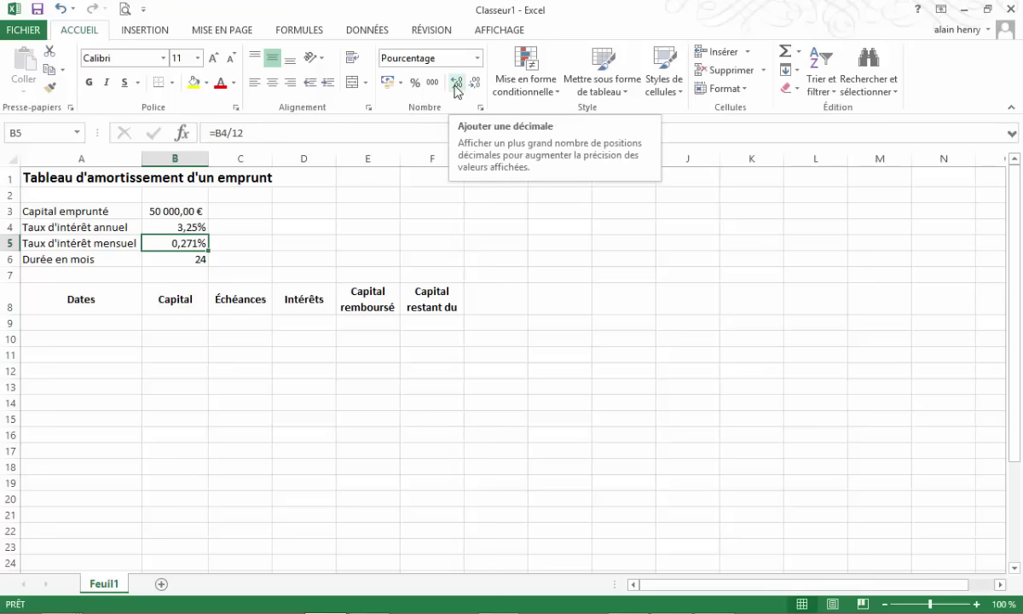
- Enter 24 months as the loan duration in B6
left_click(198, 259)
type("24")
key("ctrl+Return")
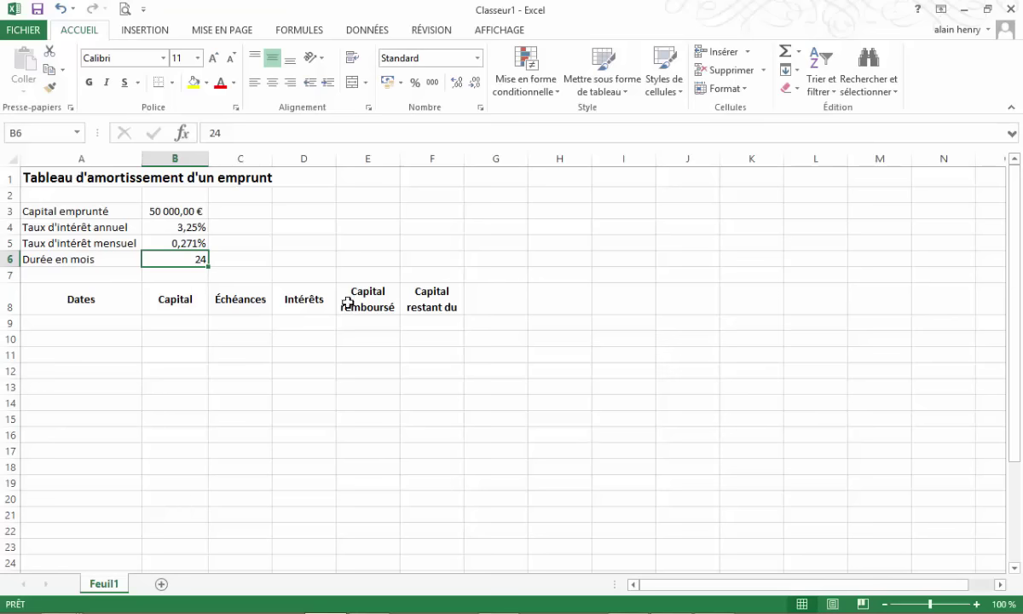
- Type the first payment date 01/01/2016 into A9 under Dates
left_click(89, 327)
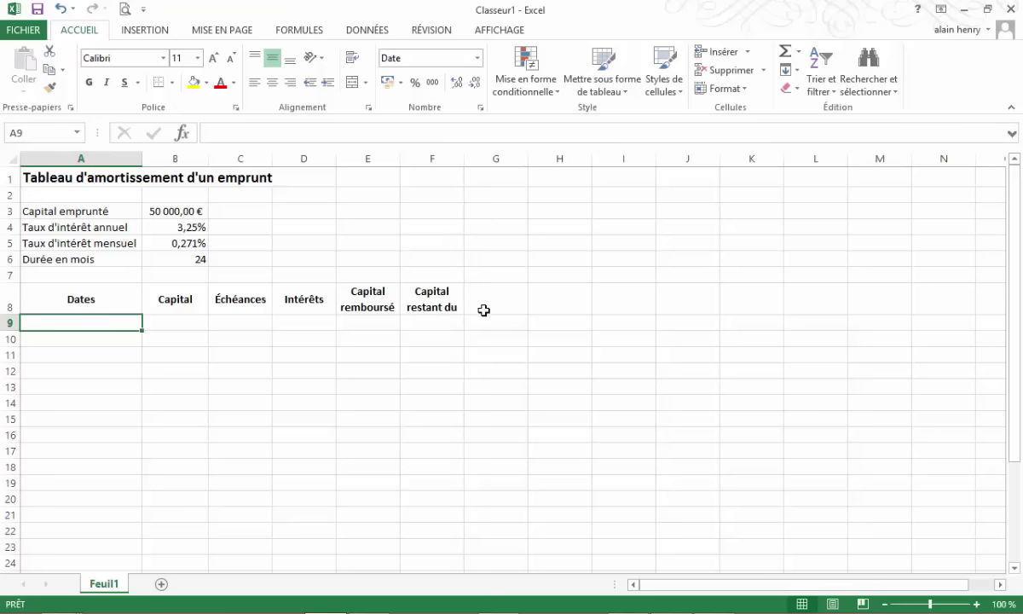
type("01/2016")
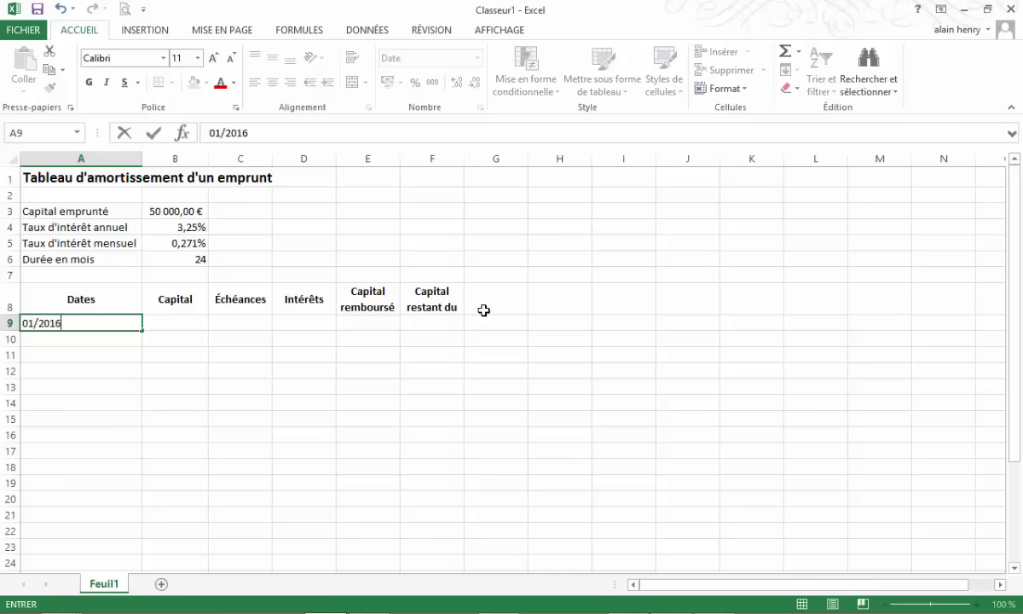
key("Return")
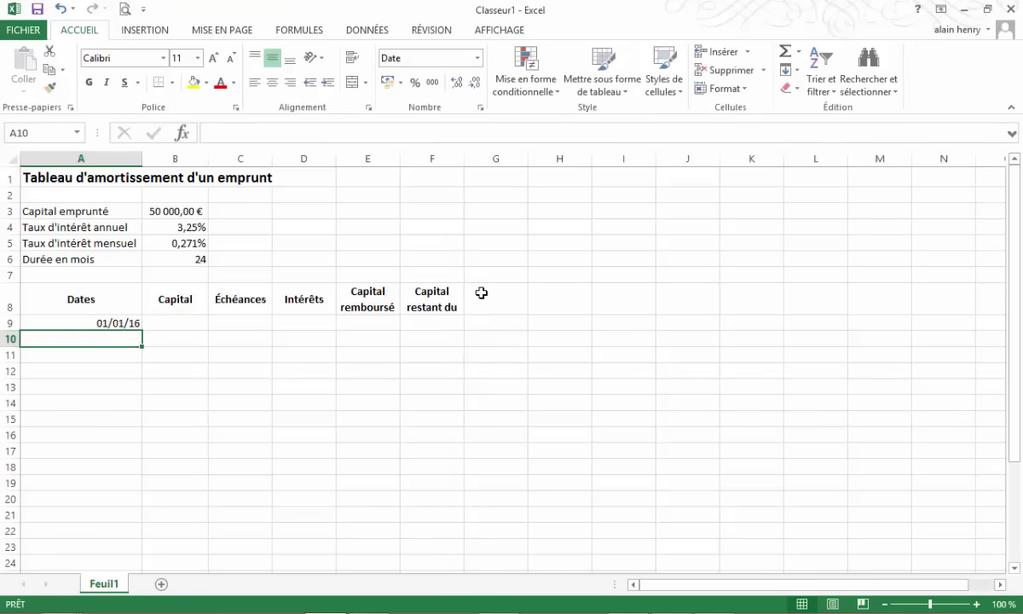
left_click(128, 322)
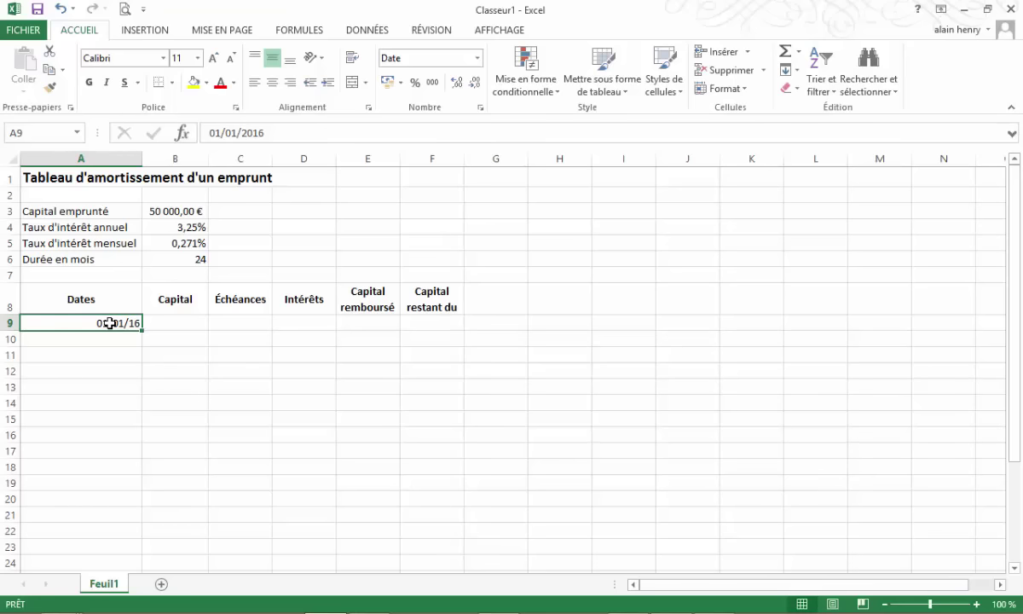
- Apply the full month-year date format to A9 so it reads janvier-16
right_click(110, 322)
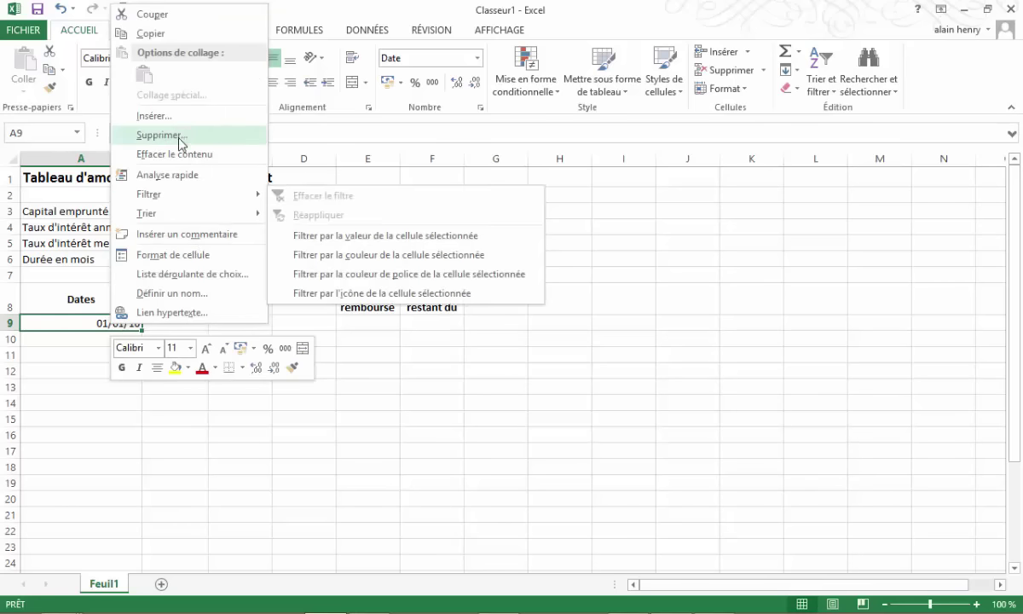
left_click(193, 257)
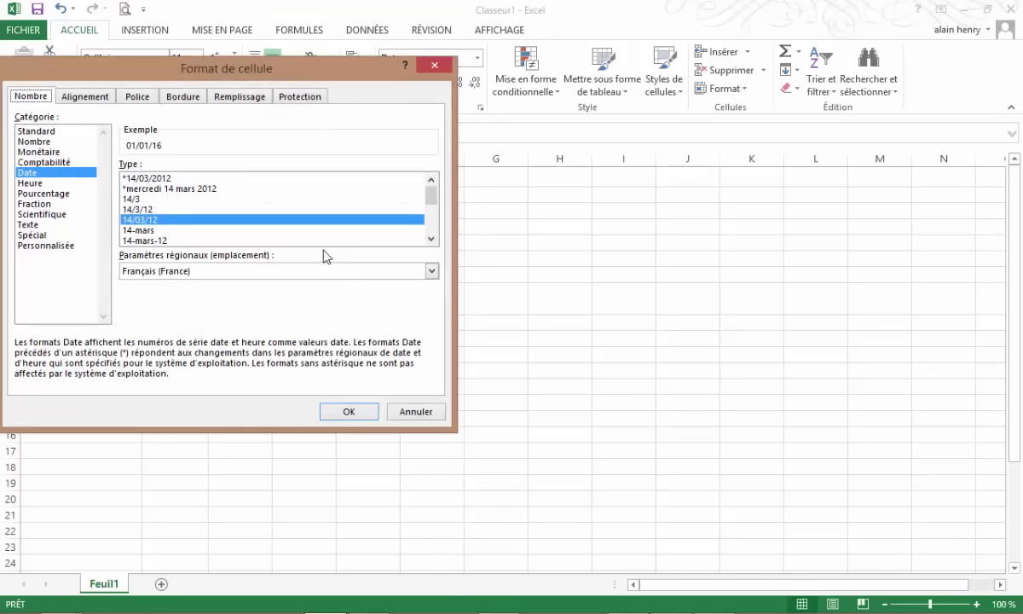
left_click(432, 239)
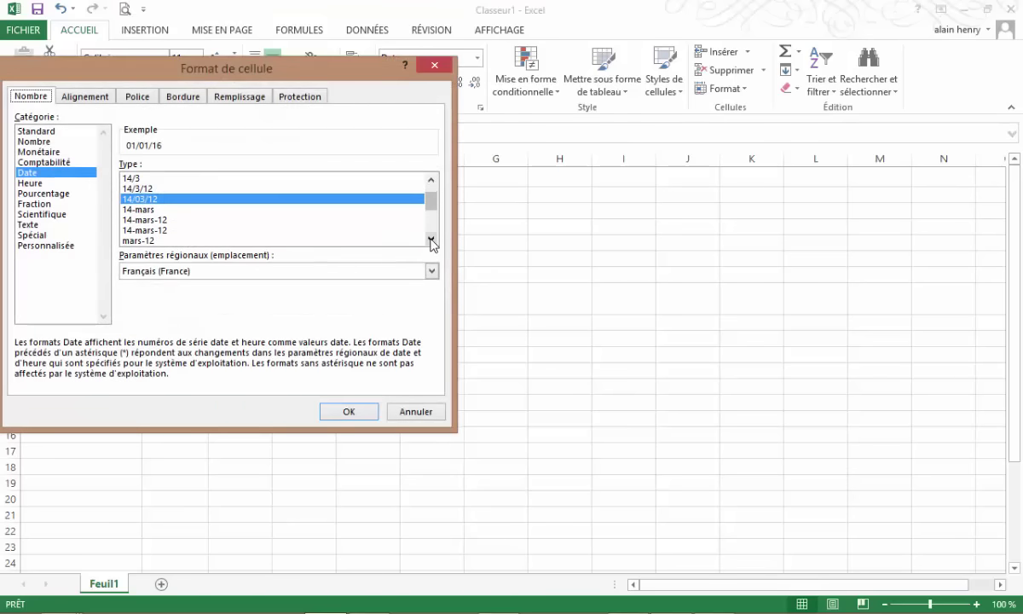
left_click(431, 240)
left_click(431, 240)
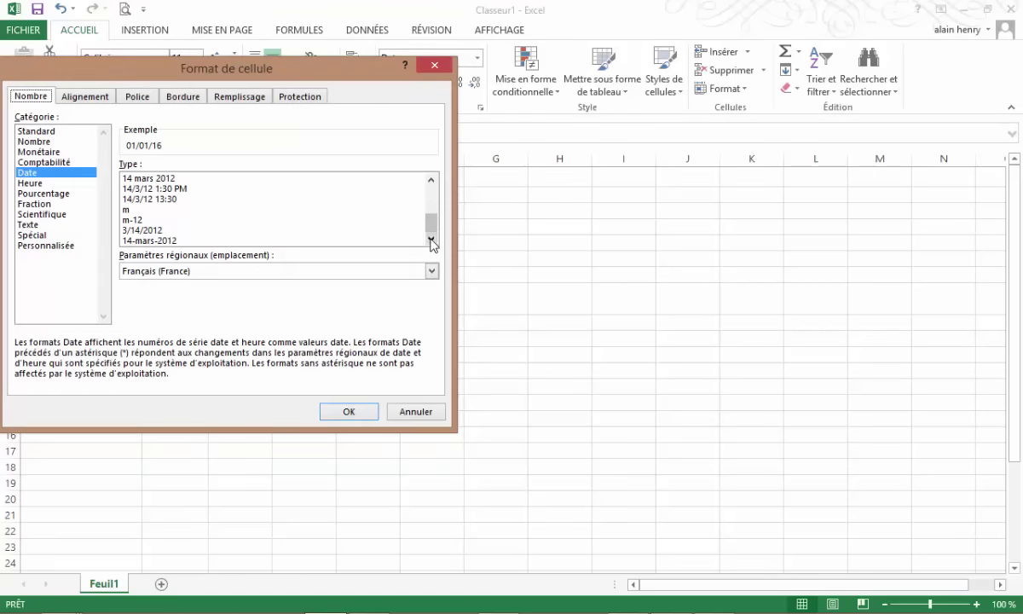
left_click(431, 180)
left_click(431, 180)
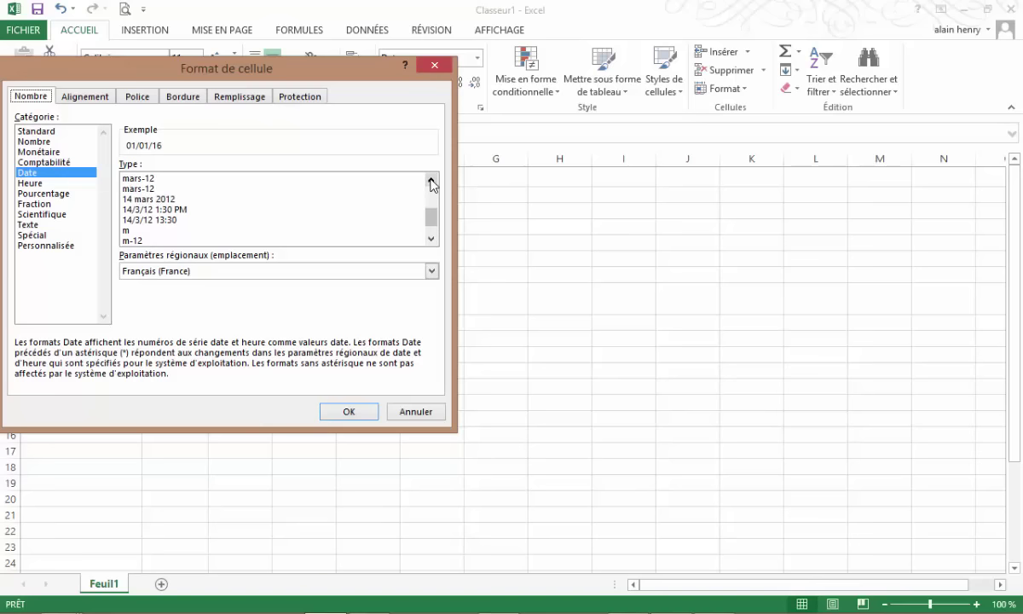
left_click(432, 180)
left_click(432, 180)
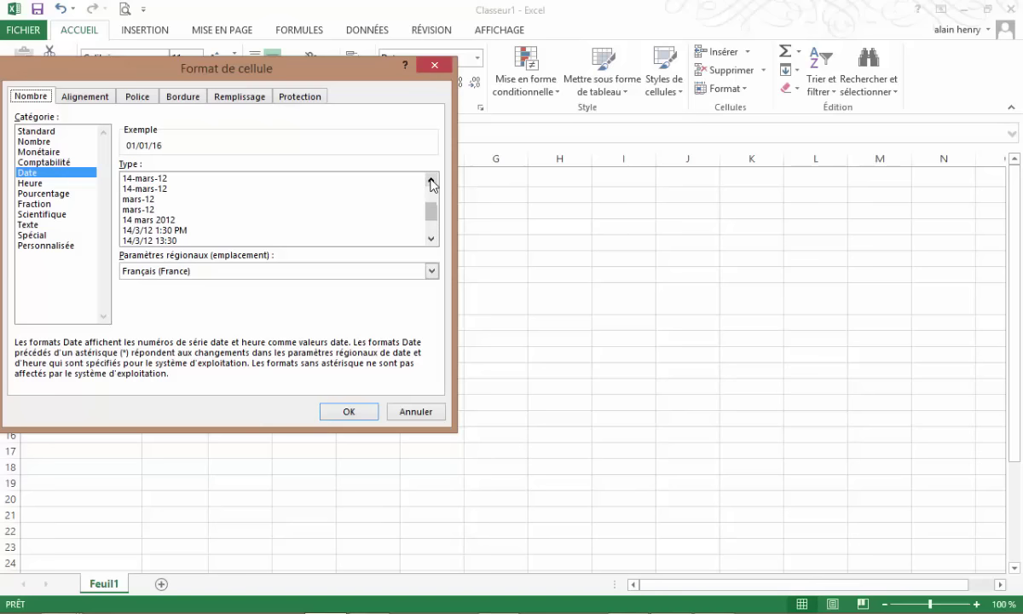
left_click(145, 213)
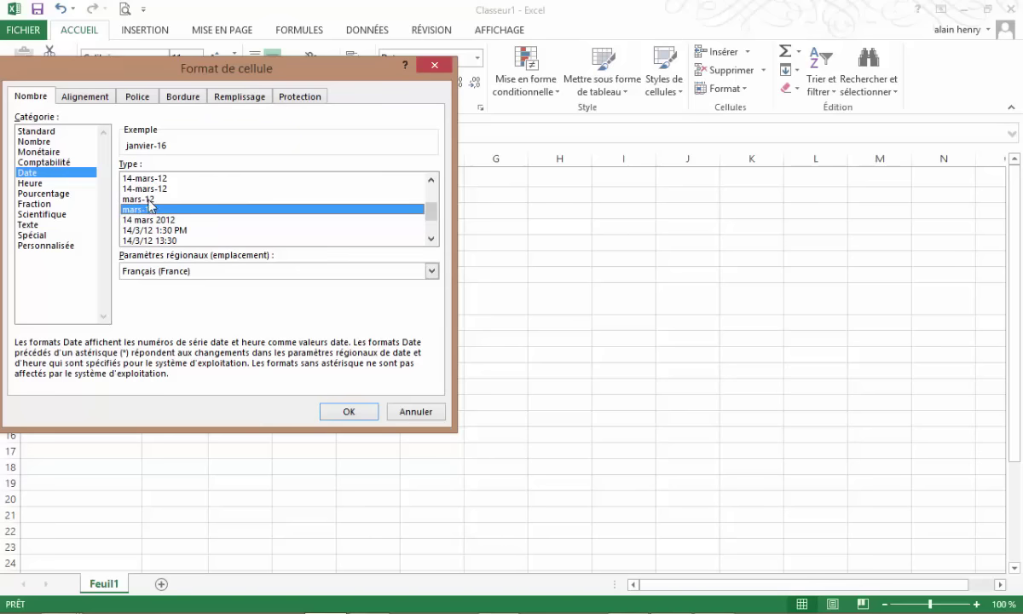
left_click(141, 198)
left_click(140, 209)
key("Return")
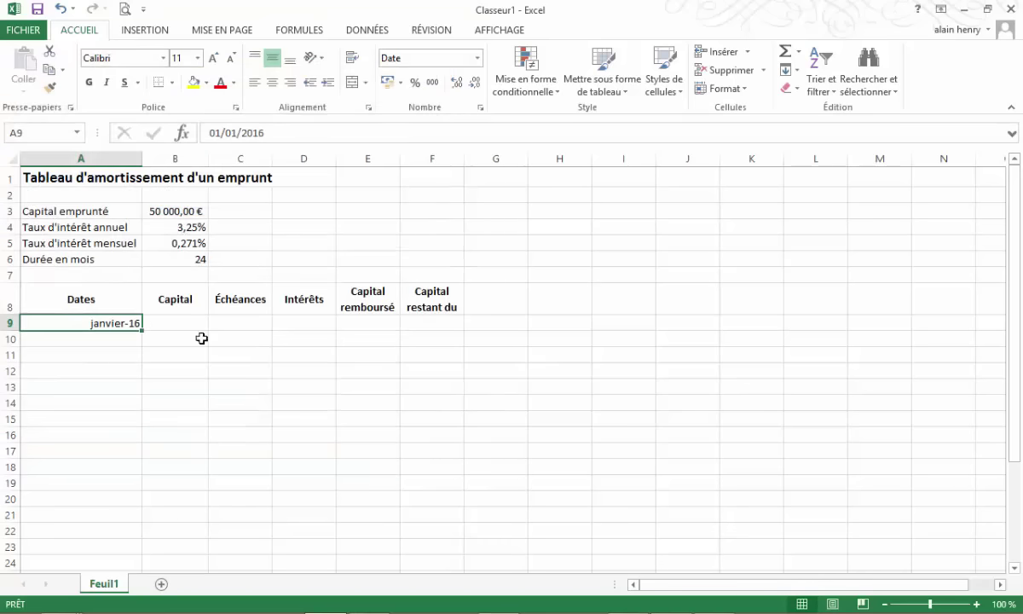
- Enter the second payment date 01/02/2016 in A10
left_click(104, 341)
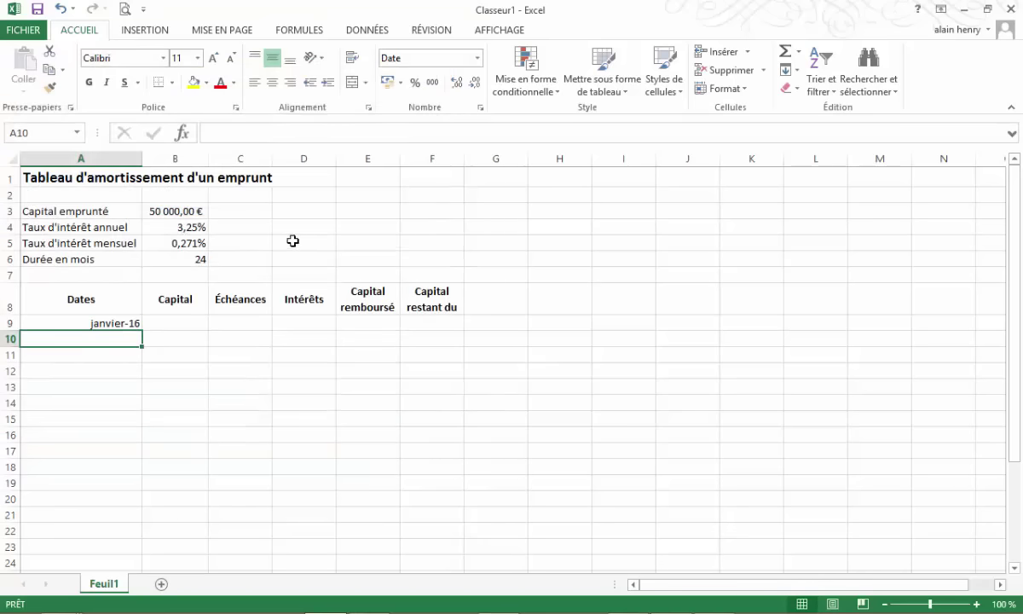
type("0")
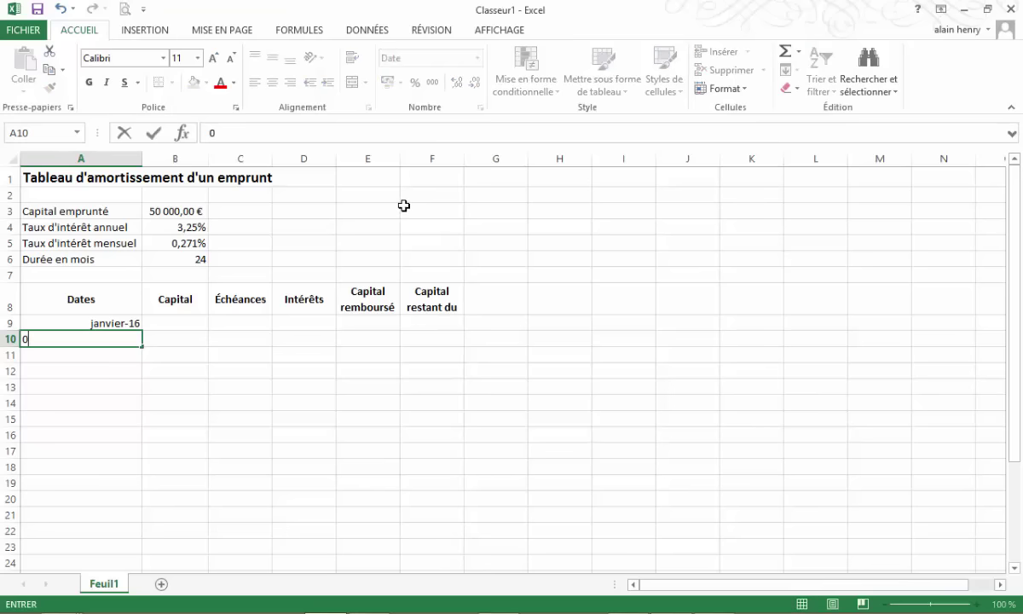
type("2/2016")
key("Return")
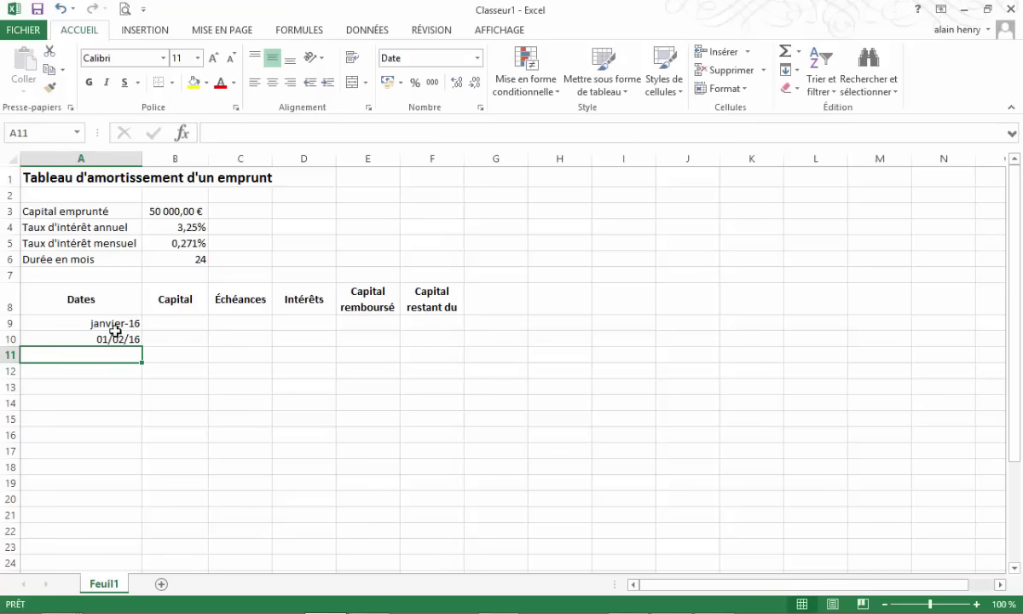
- Copy A9's month-year formatting onto A10 so it shows février-16
left_click(115, 324)
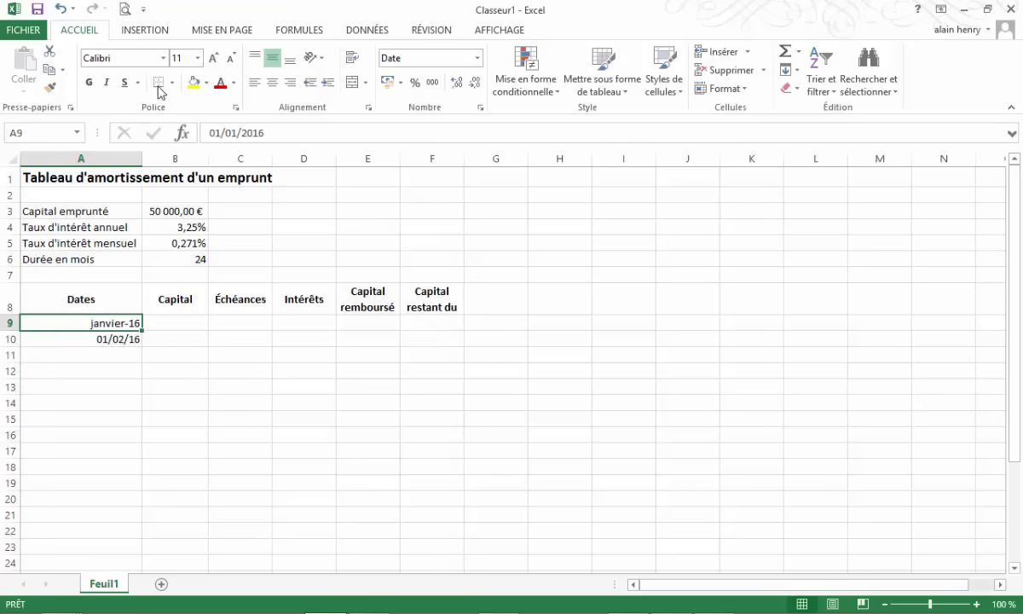
left_click(50, 86)
left_click(53, 92)
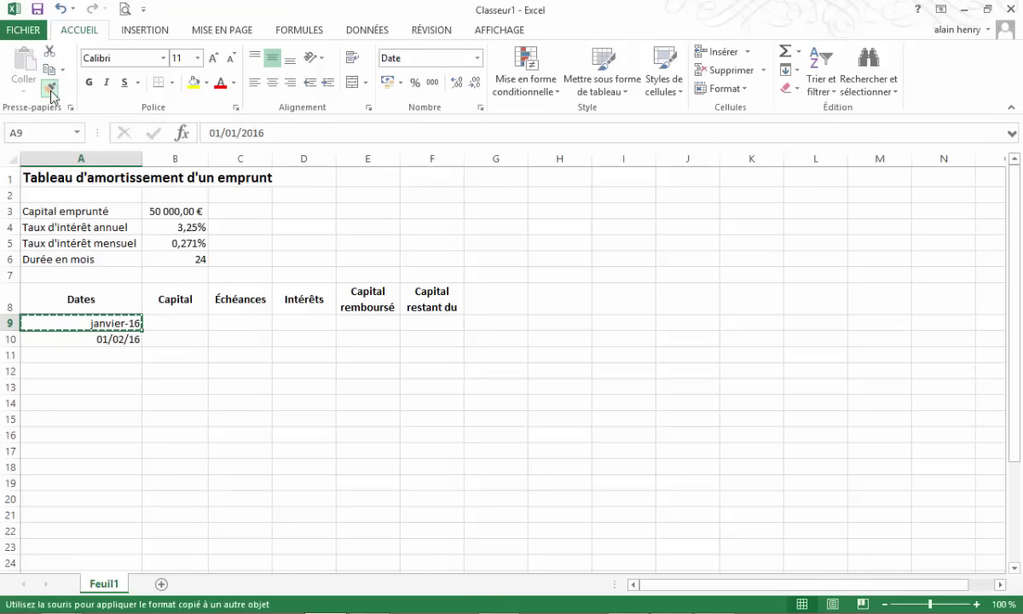
left_click(102, 340)
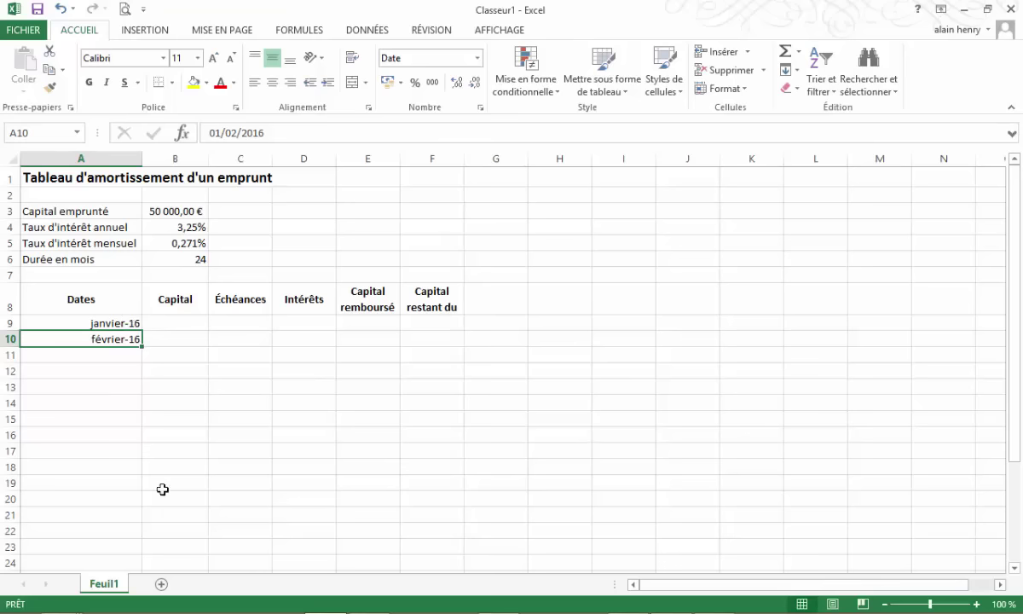
left_click(245, 354)
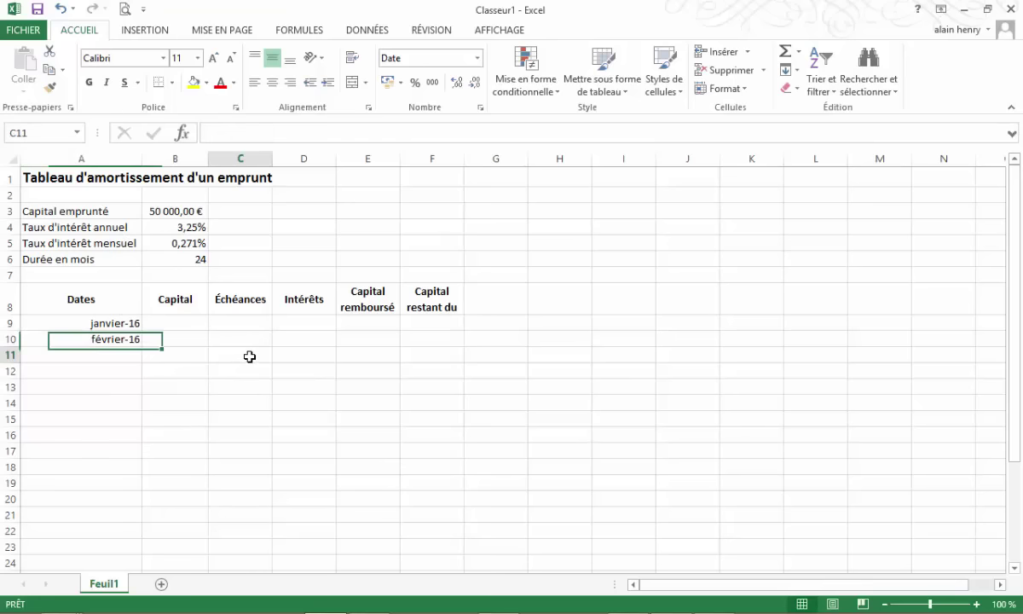
- Extend the A9:A10 month series down to A32, ending at décembre-17
left_click(107, 322)
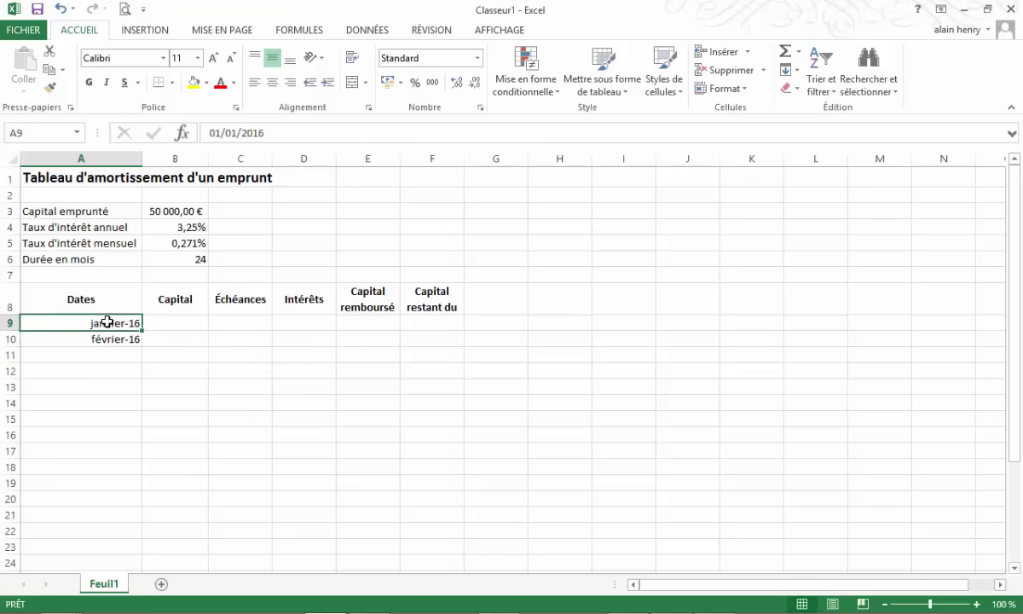
left_click_drag(107, 321, 119, 341)
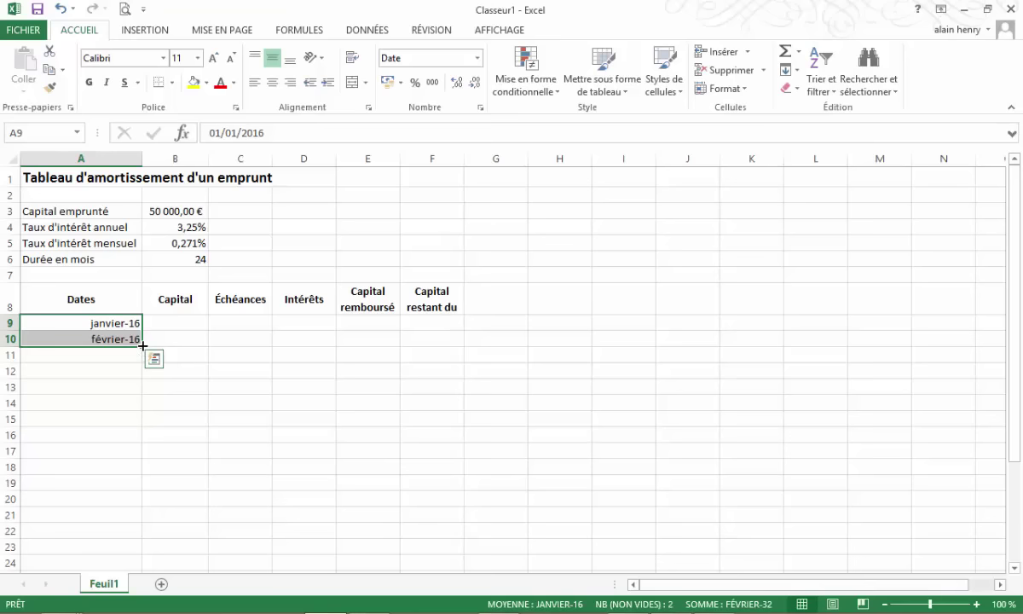
left_click_drag(142, 346, 135, 581)
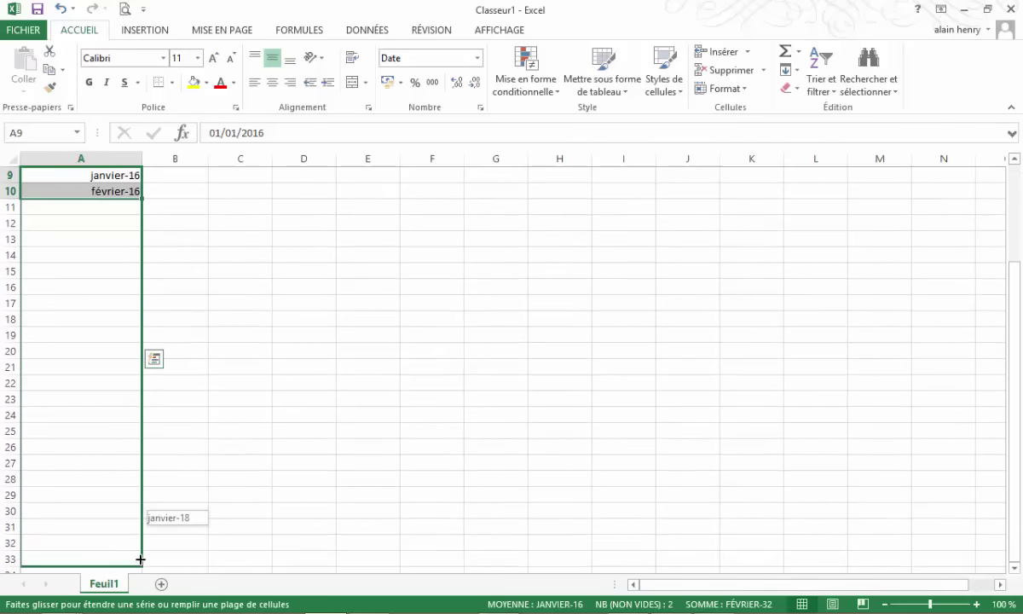
left_click_drag(135, 580, 141, 550)
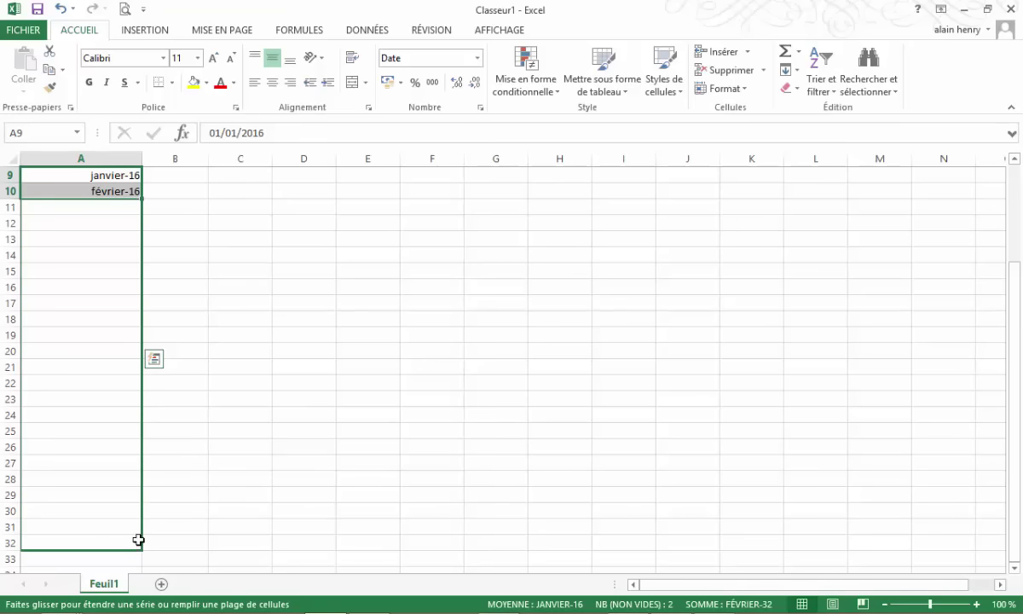
left_click_drag(141, 551, 139, 546)
scroll(353, 381, "up", 3)
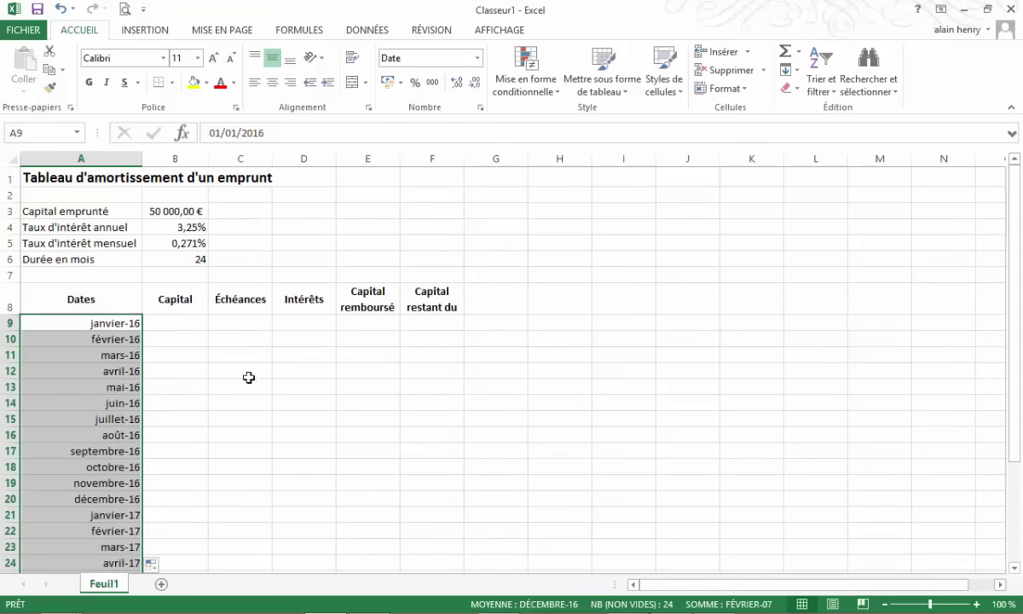
scroll(200, 385, "down", 3)
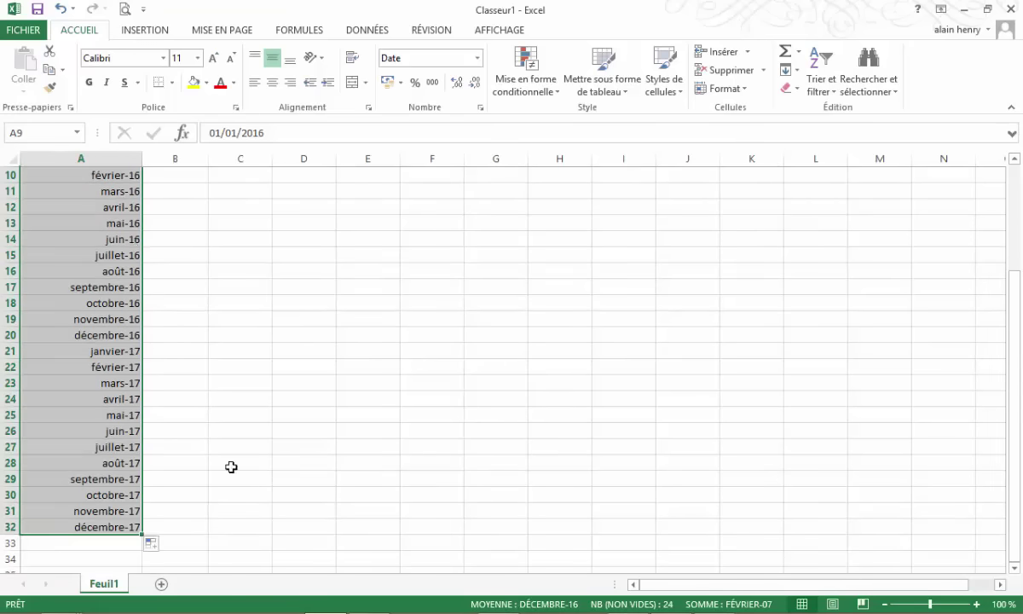
scroll(222, 435, "up", 3)
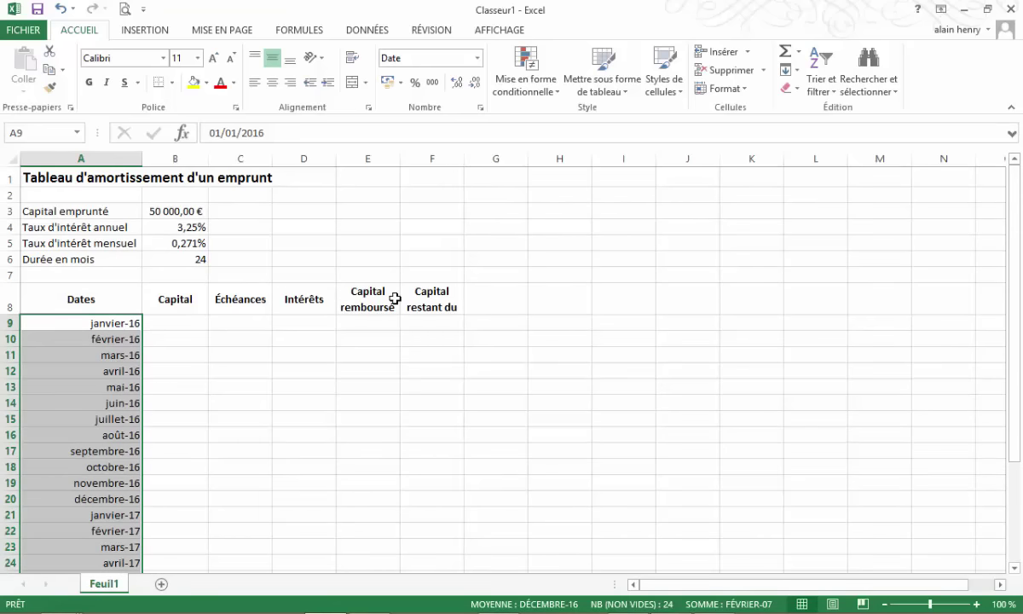
- Set B9 to =B3 so the starting capital shows 50 000,00 €
key("Right")
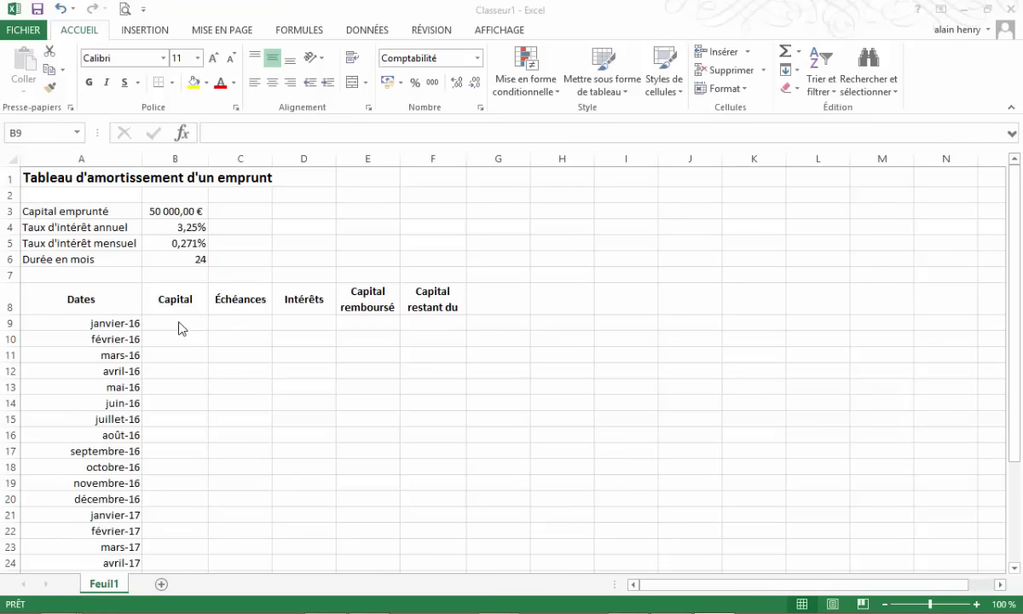
left_click(181, 329)
left_click(178, 321)
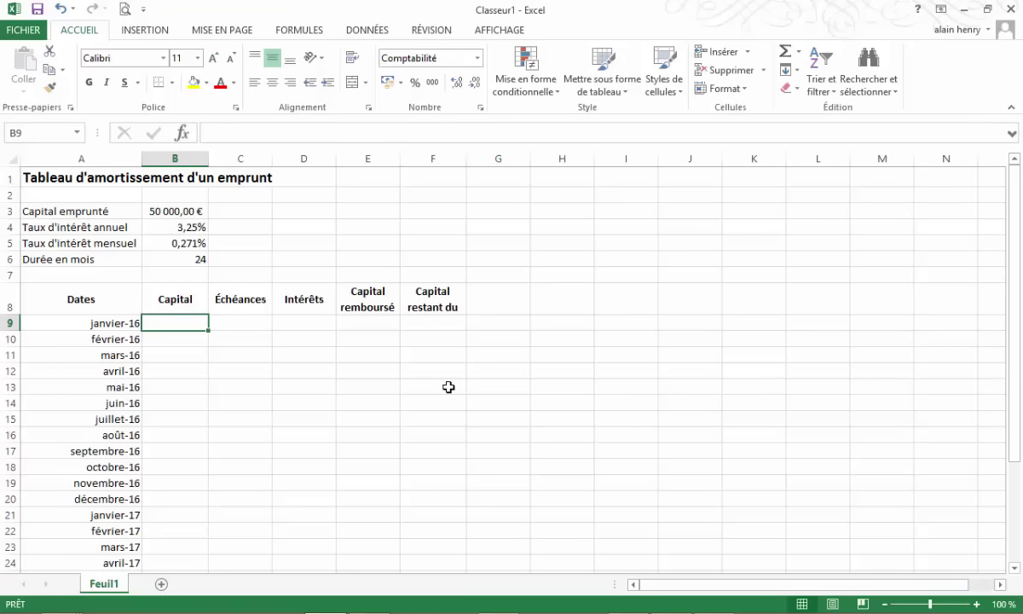
type("=")
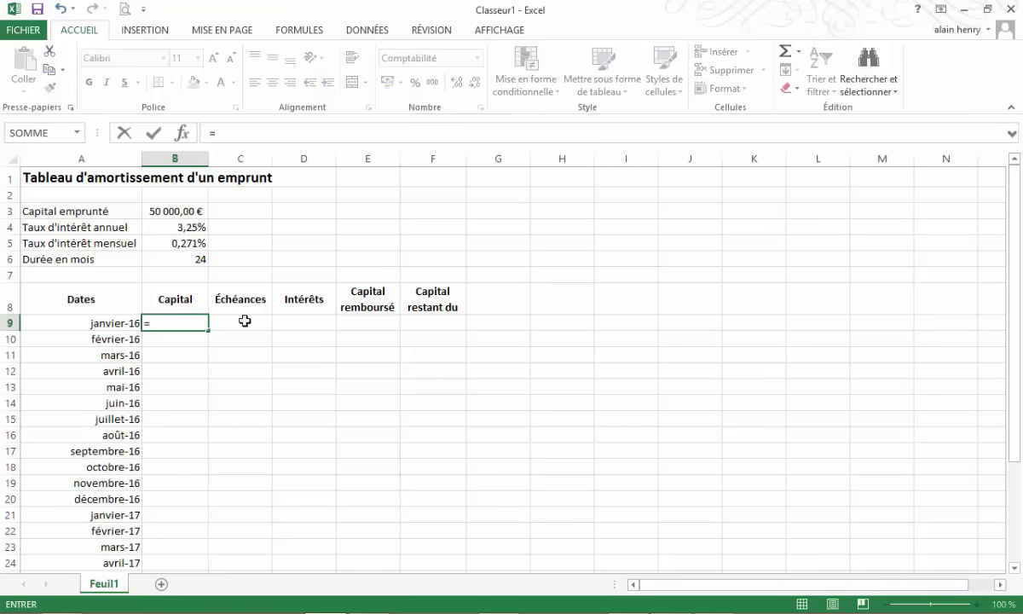
left_click(171, 210)
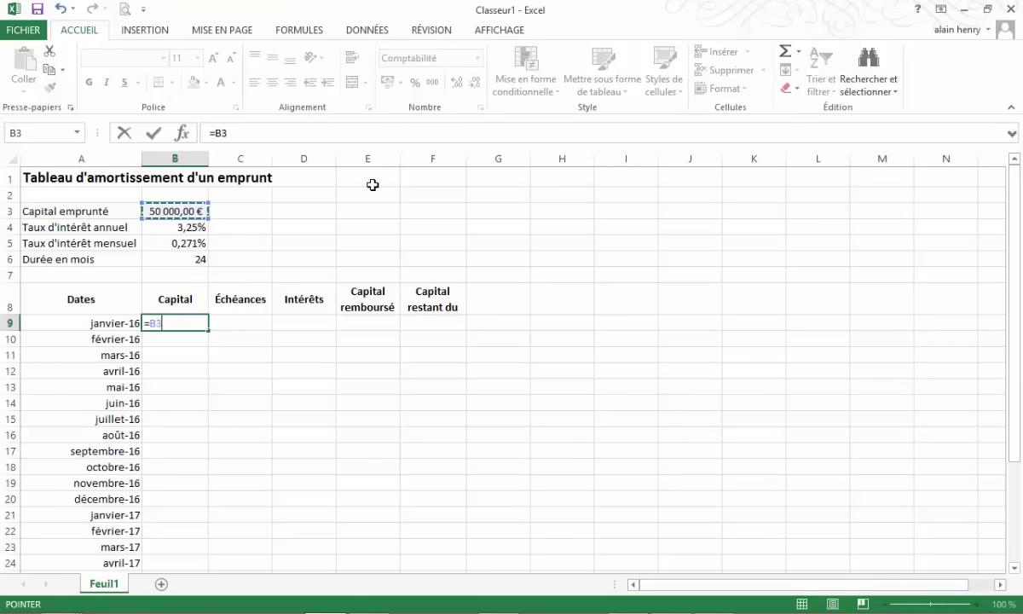
key("Return")
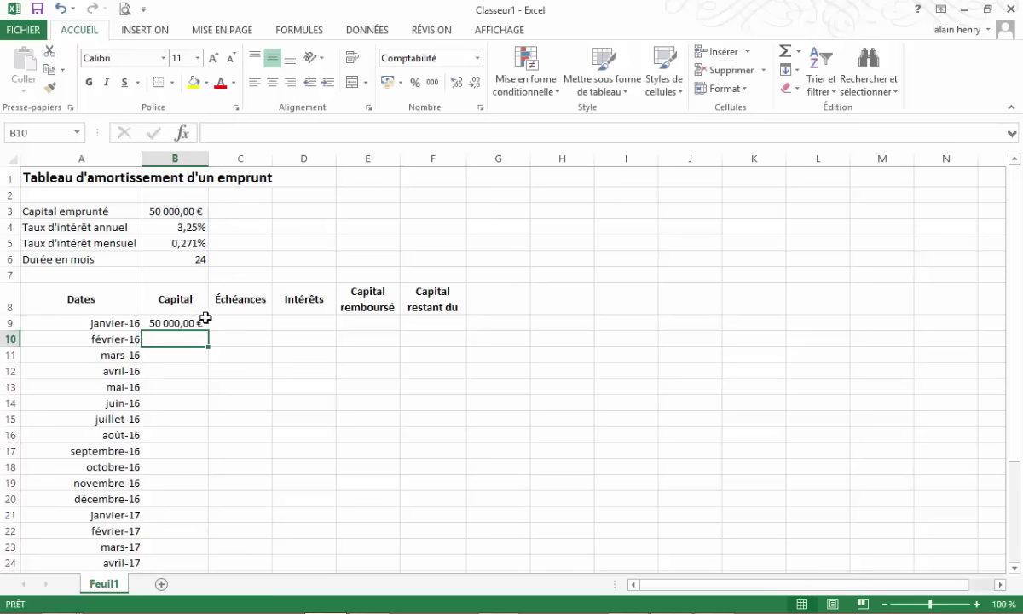
left_click(188, 322)
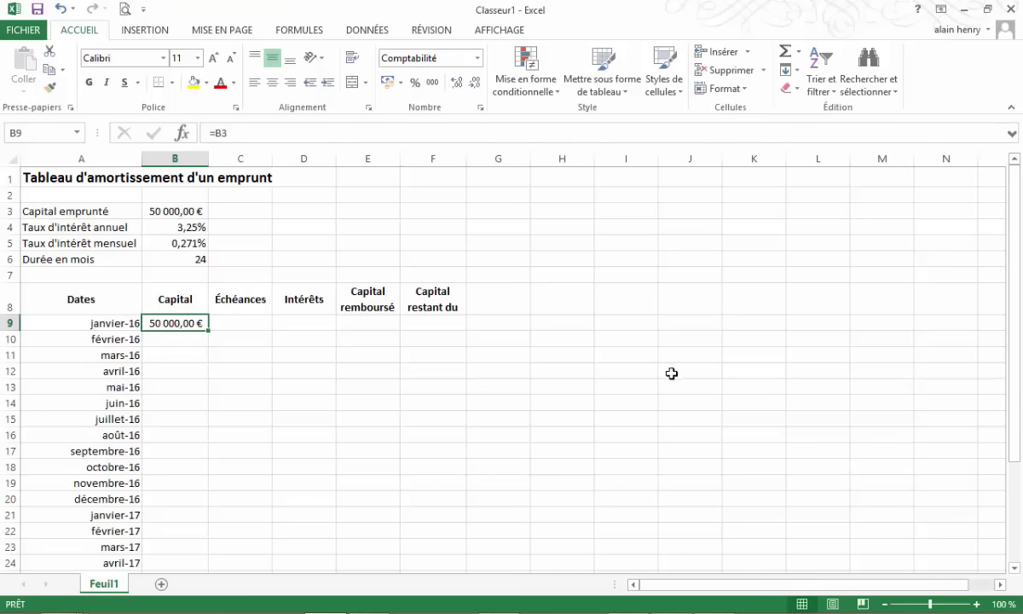
left_click(243, 323)
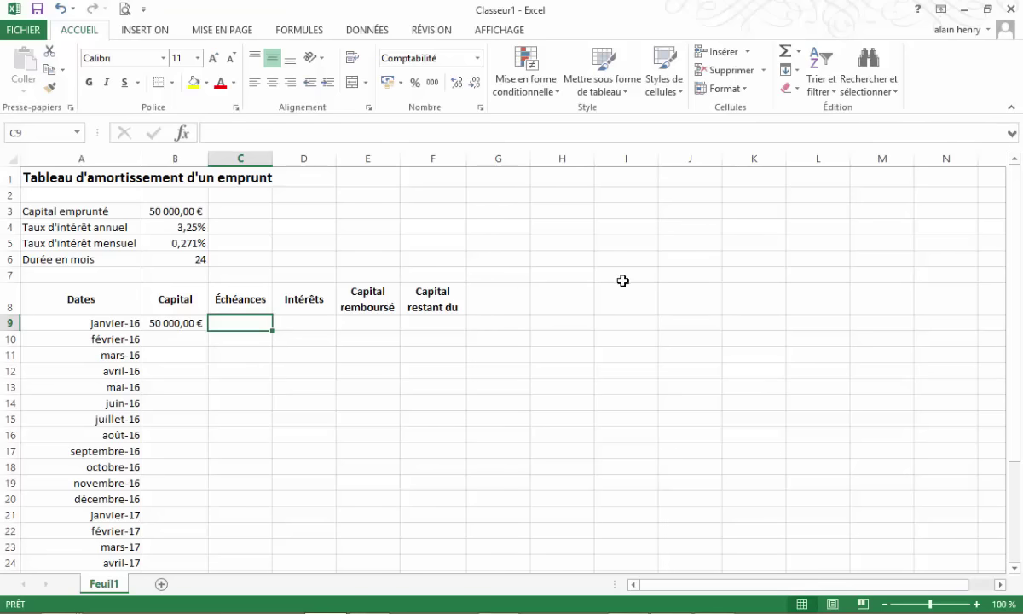
- Enter =VPM($B$5;$B$6;$B$3)*-1 in C9 for a positive 2 154,59 € payment
type("=")
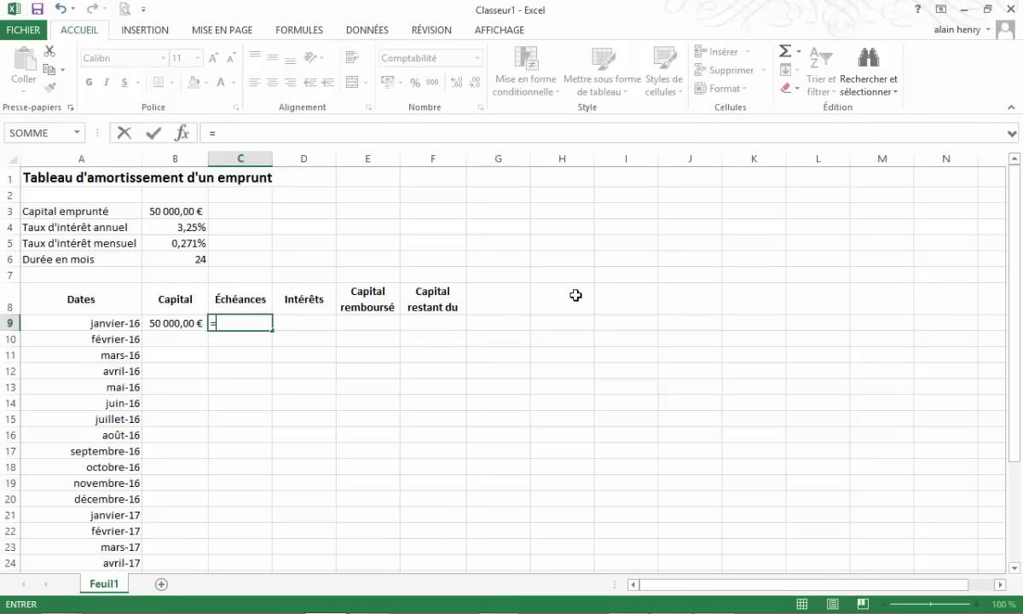
type("vpm")
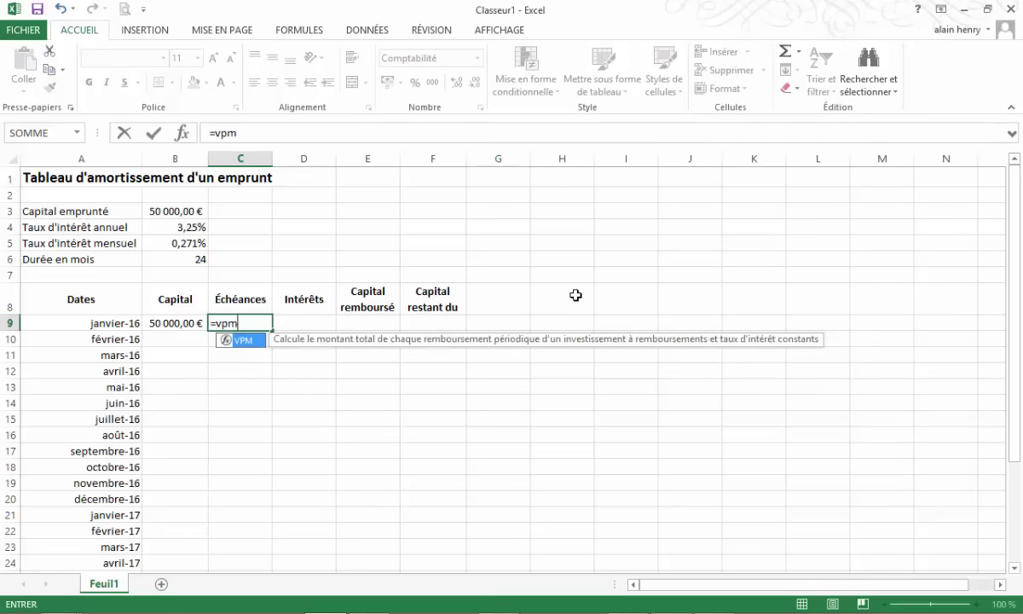
type("(")
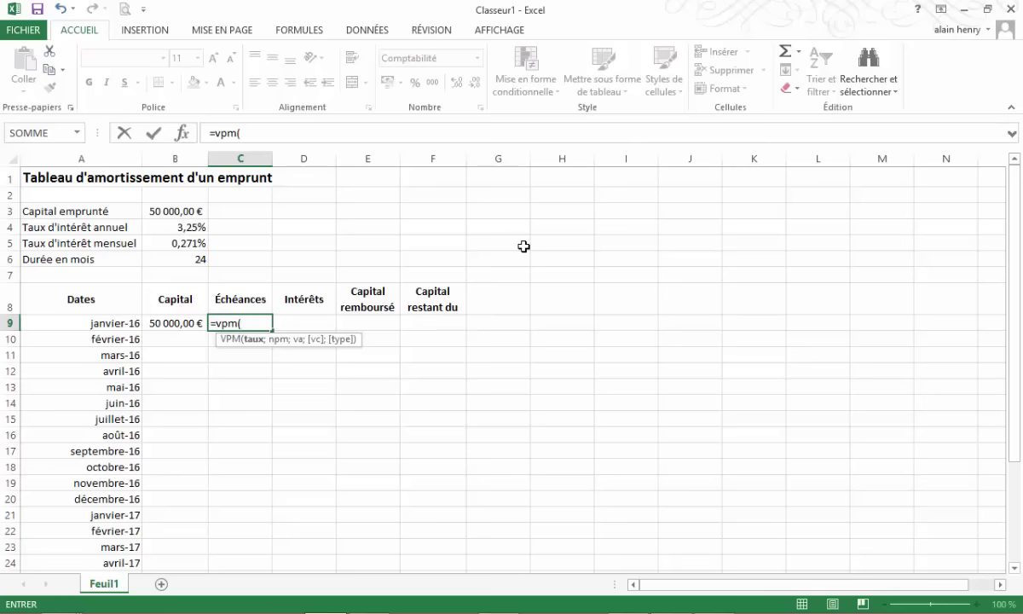
left_click(191, 246)
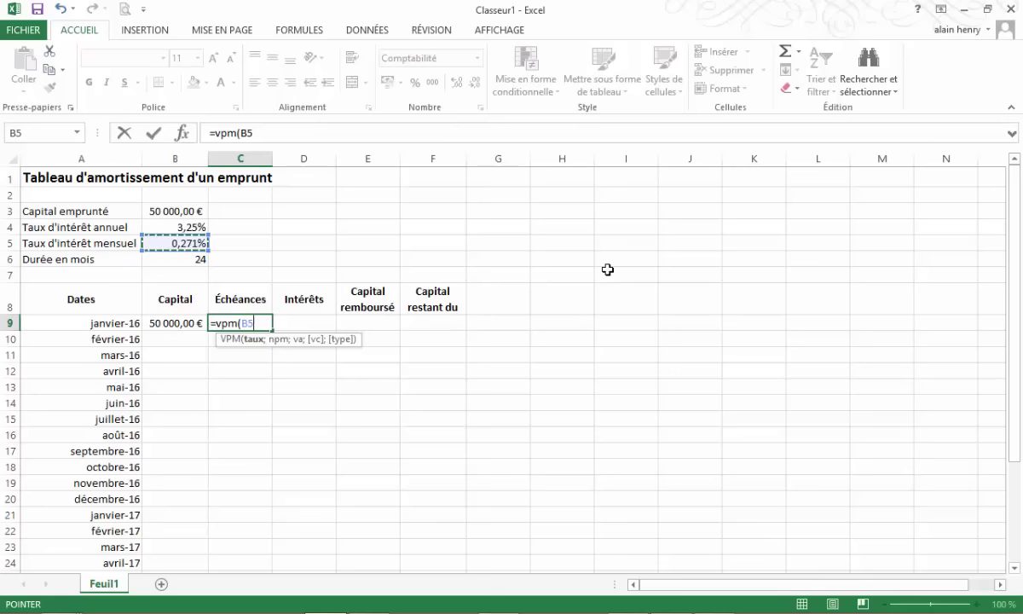
key("F4")
type("$B$5;")
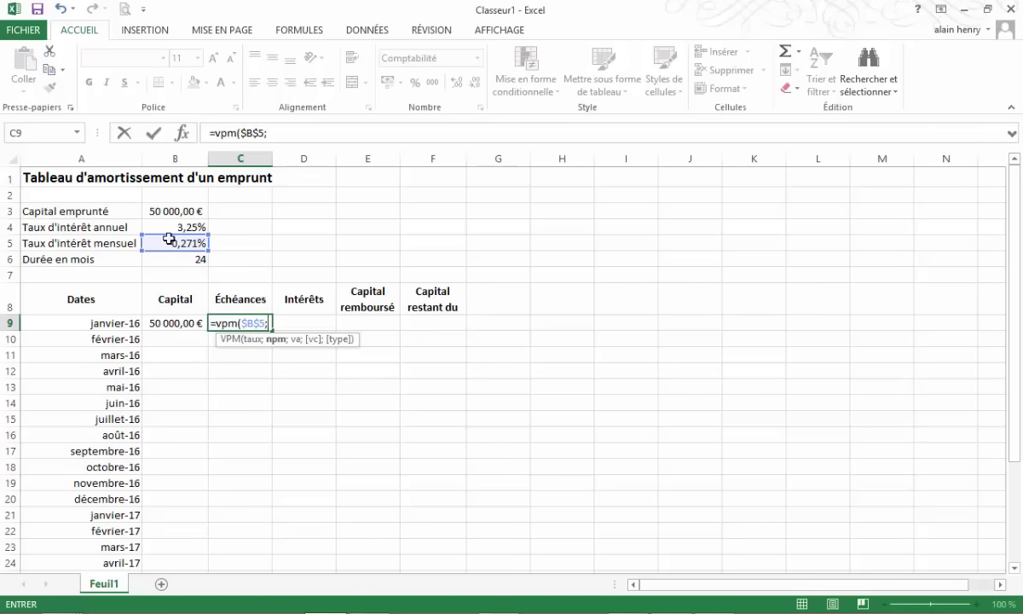
left_click(183, 258)
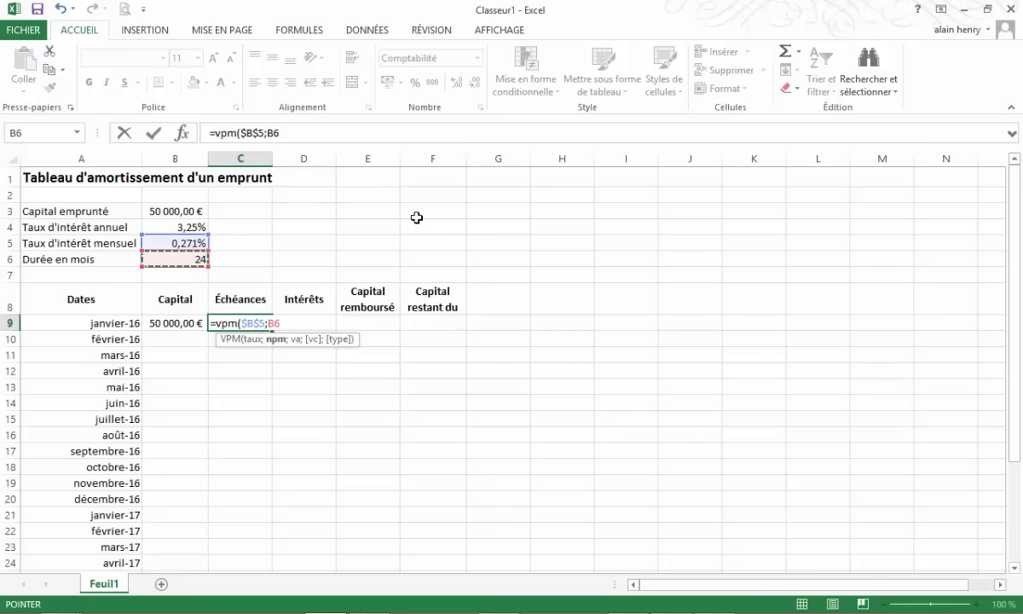
key("F4")
type(";")
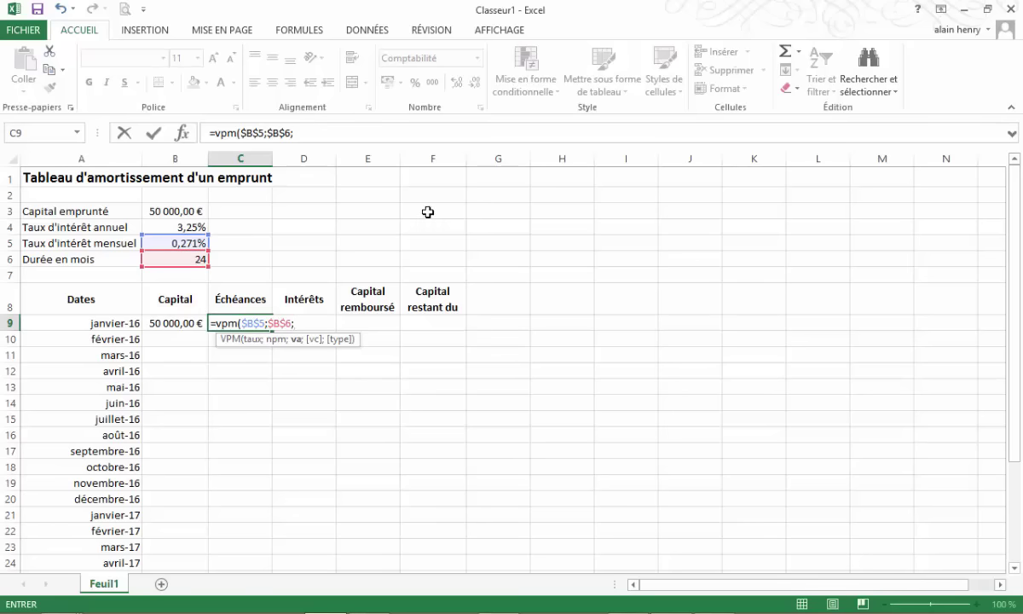
left_click(161, 208)
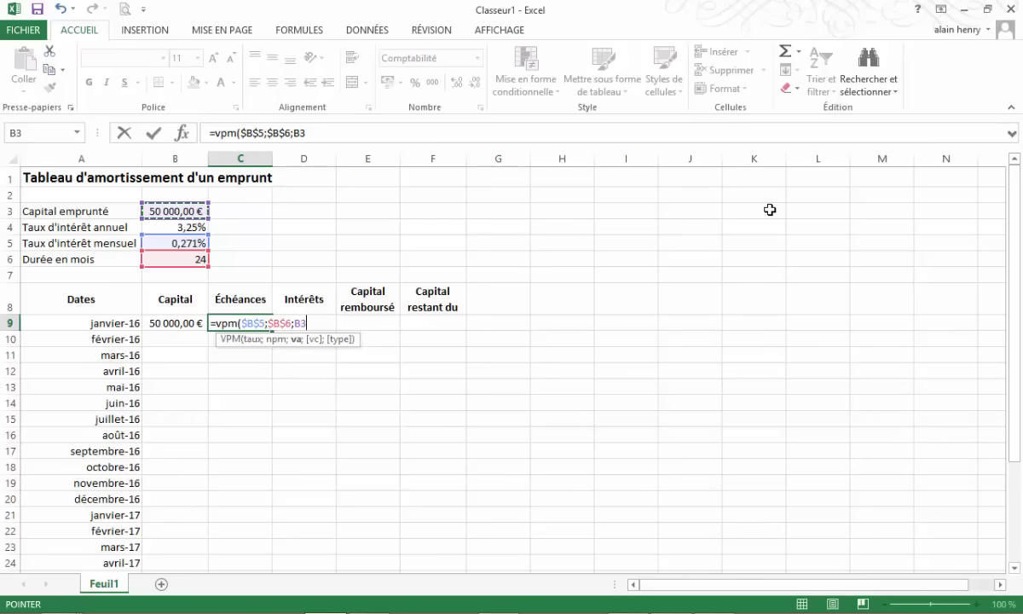
key("F4")
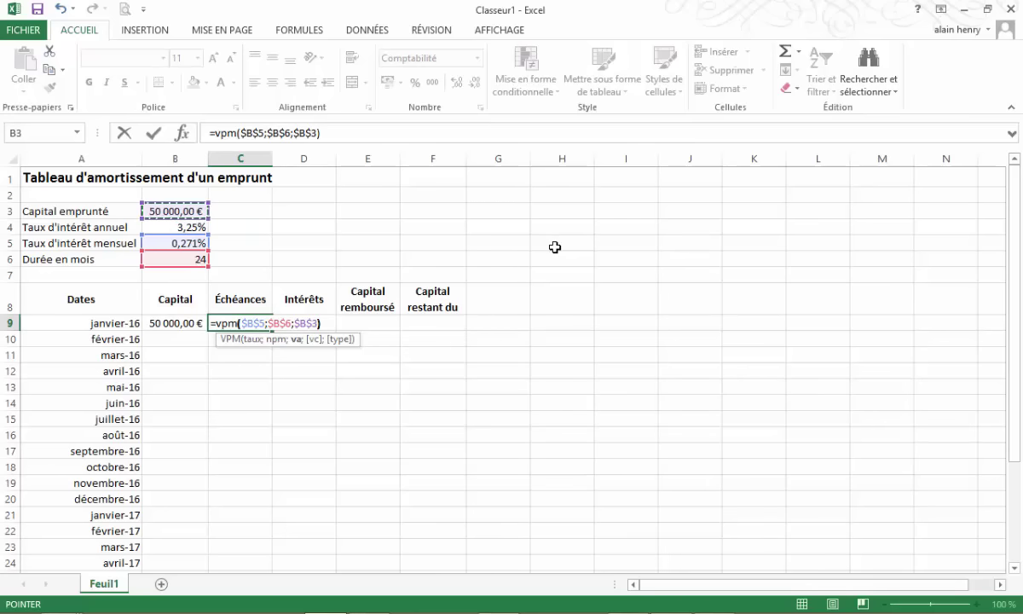
key("End")
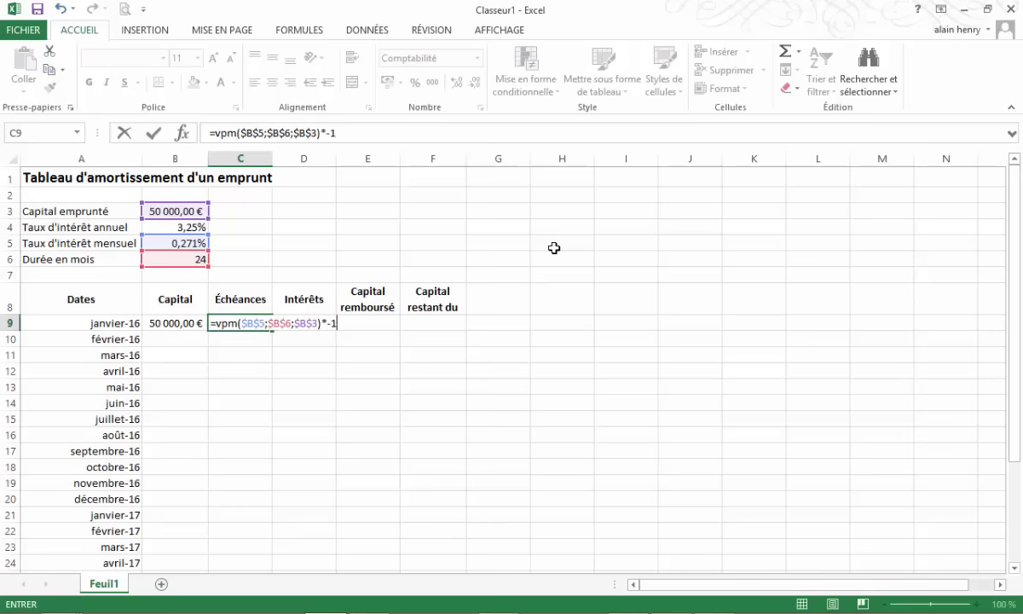
key("Return")
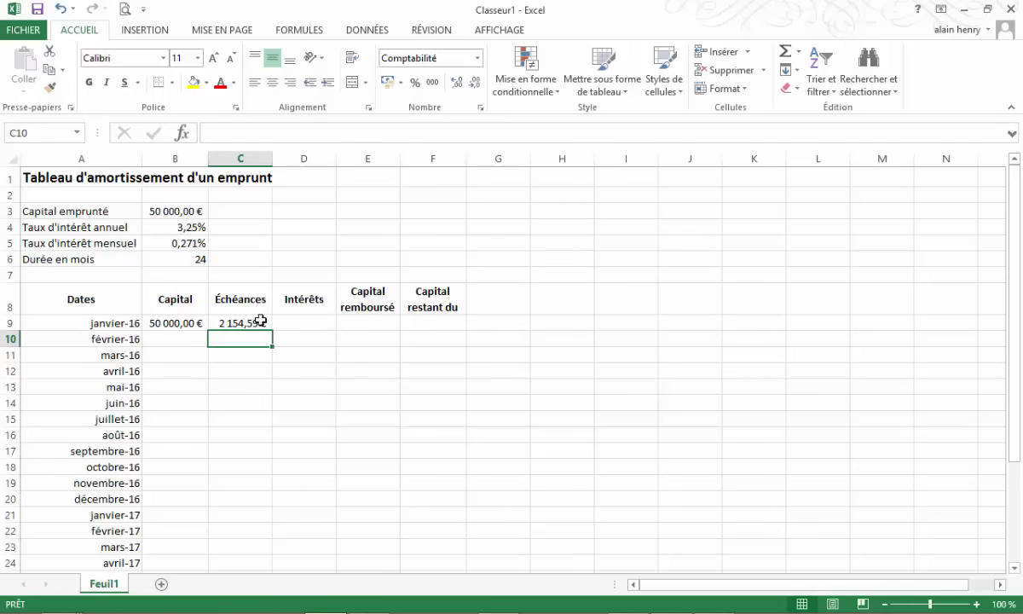
left_click(254, 323)
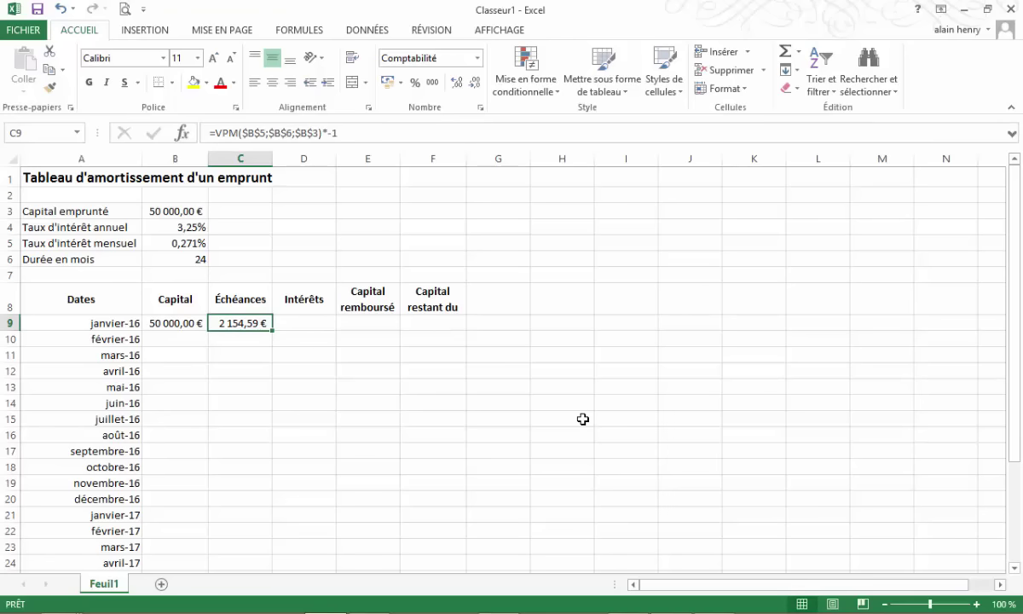
key("Right")
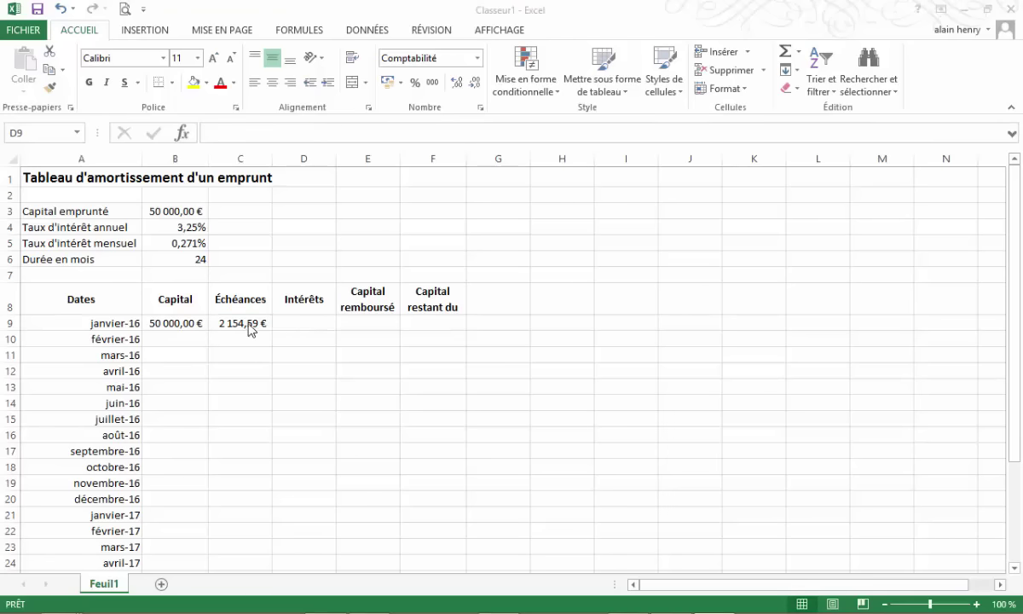
left_click(313, 323)
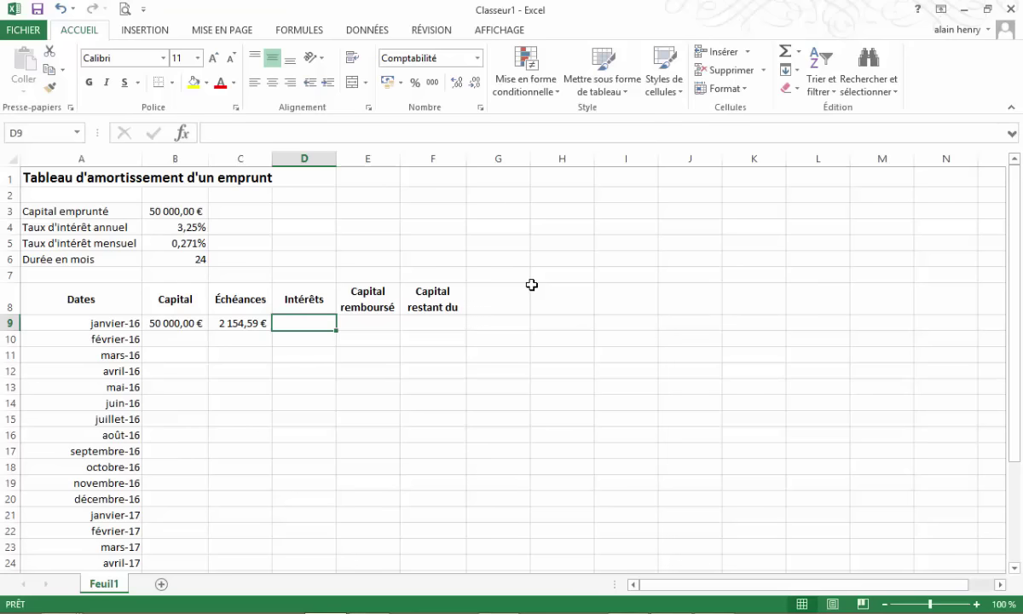
- Enter =B9*$B$5 in D9, giving 135,42 € first-month interest
type("=")
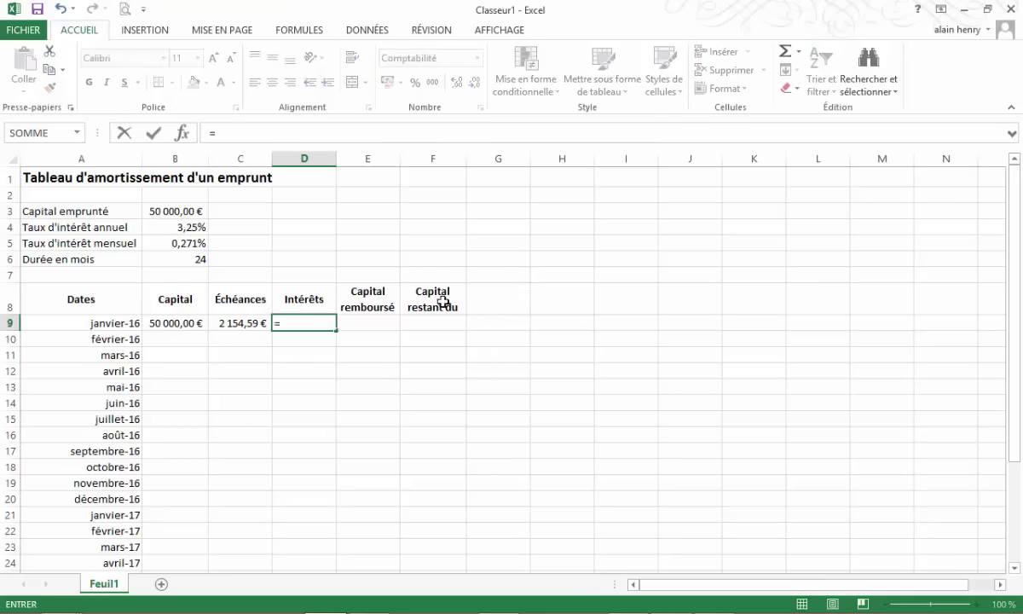
left_click(165, 323)
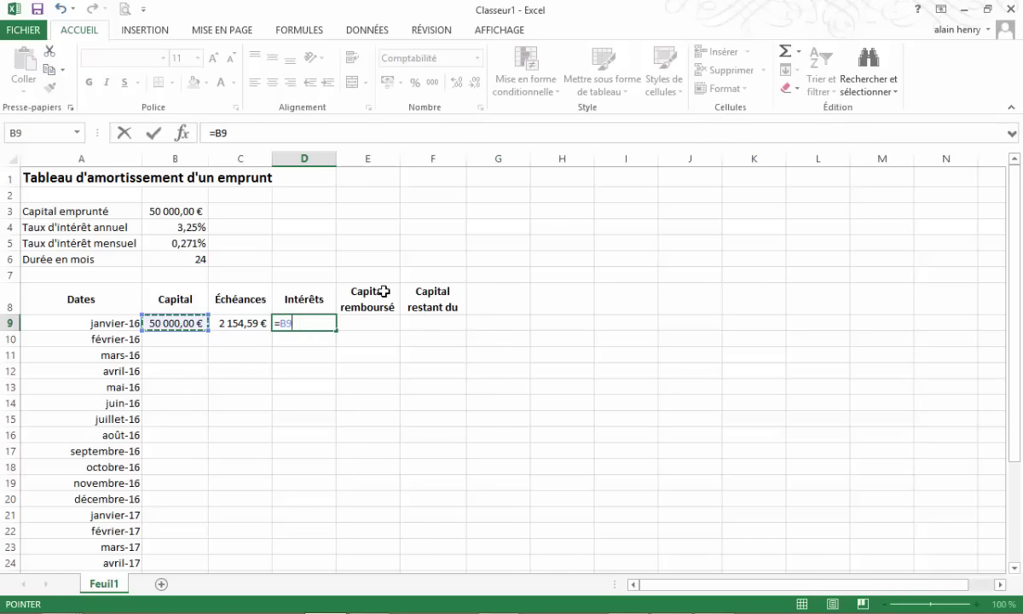
type("*")
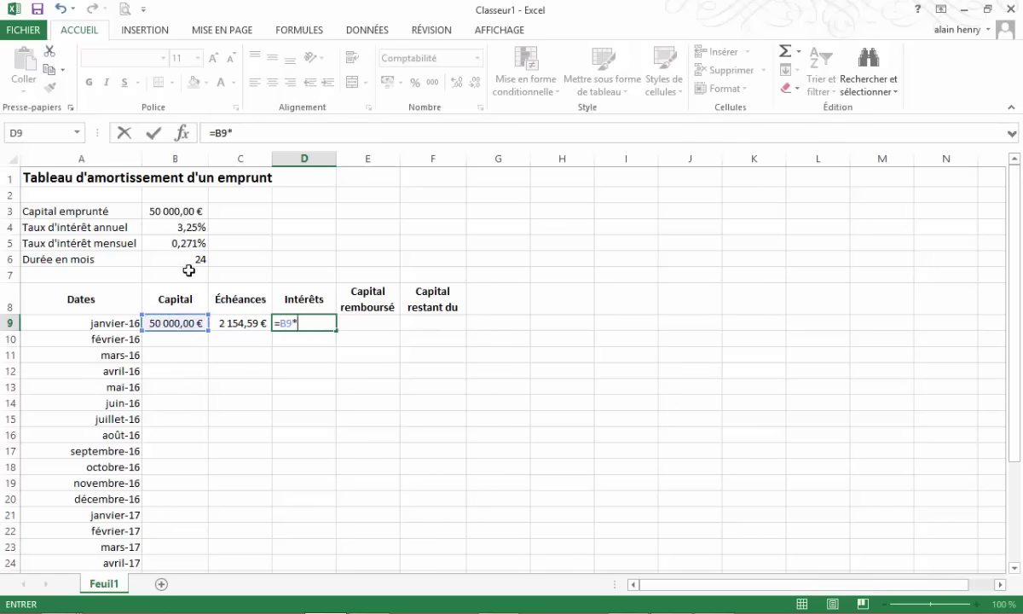
left_click(171, 242)
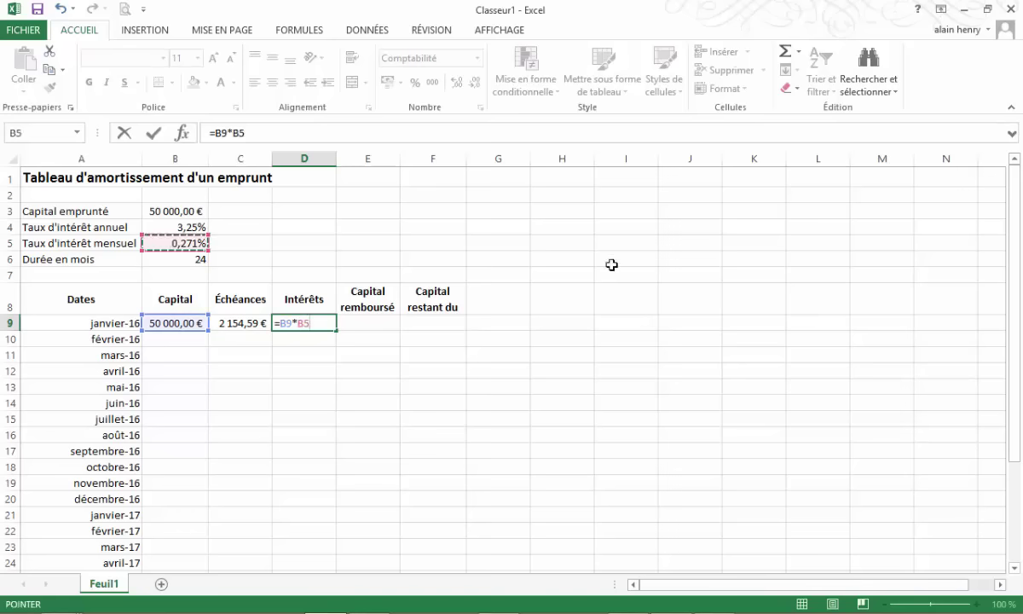
key("F4")
key("Return")
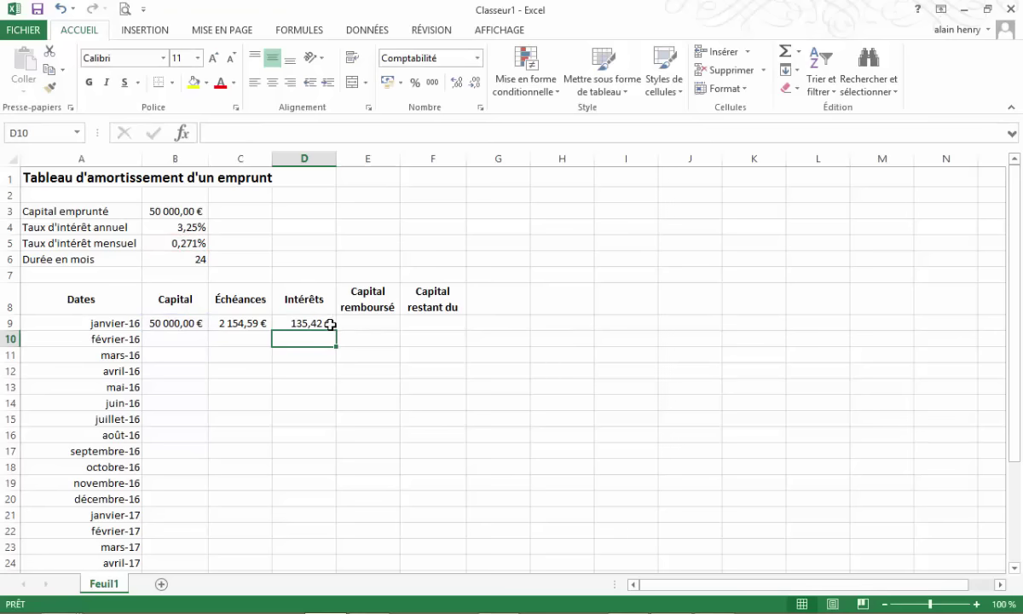
left_click(330, 324)
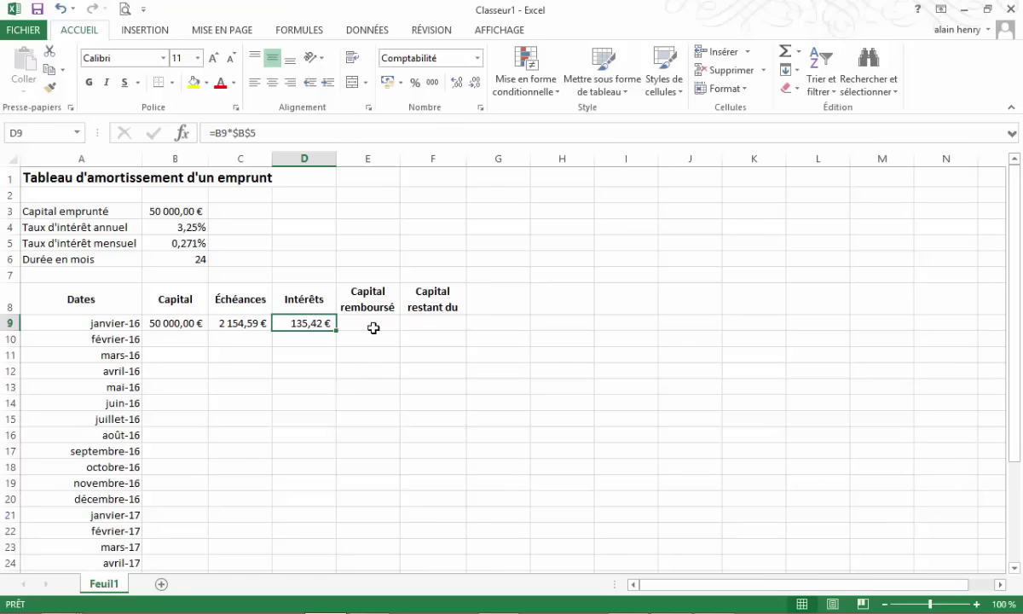
left_click(374, 327)
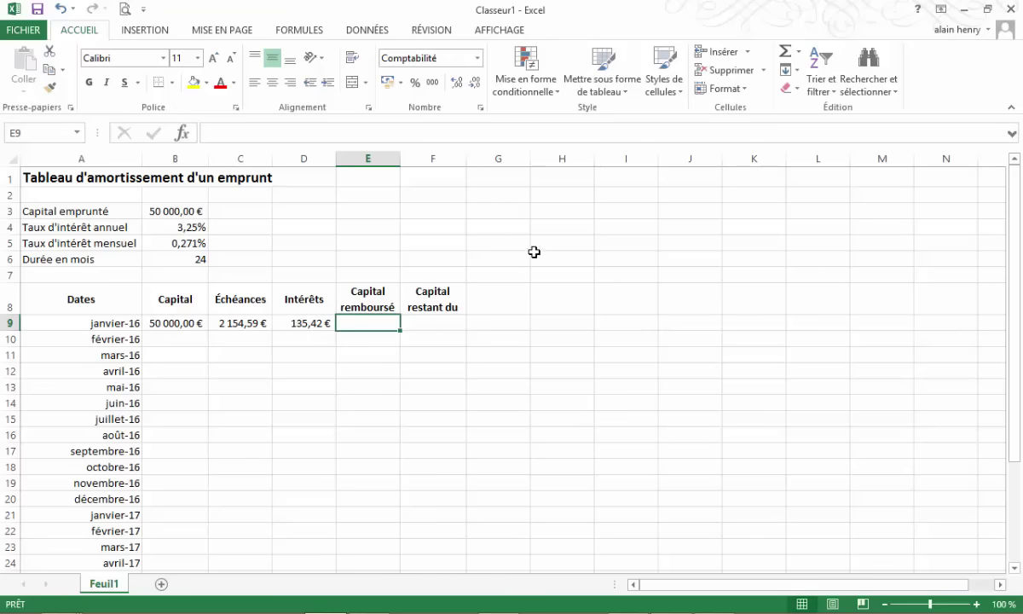
- Enter =C9-D9 in E9 so January's repaid capital shows 2 019,18 €
type("=")
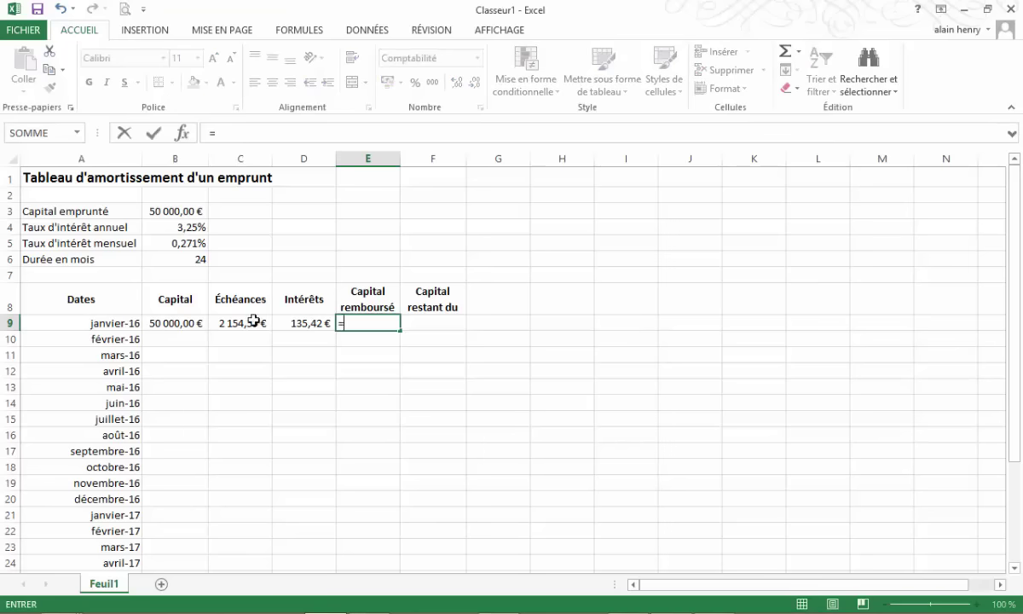
left_click(240, 323)
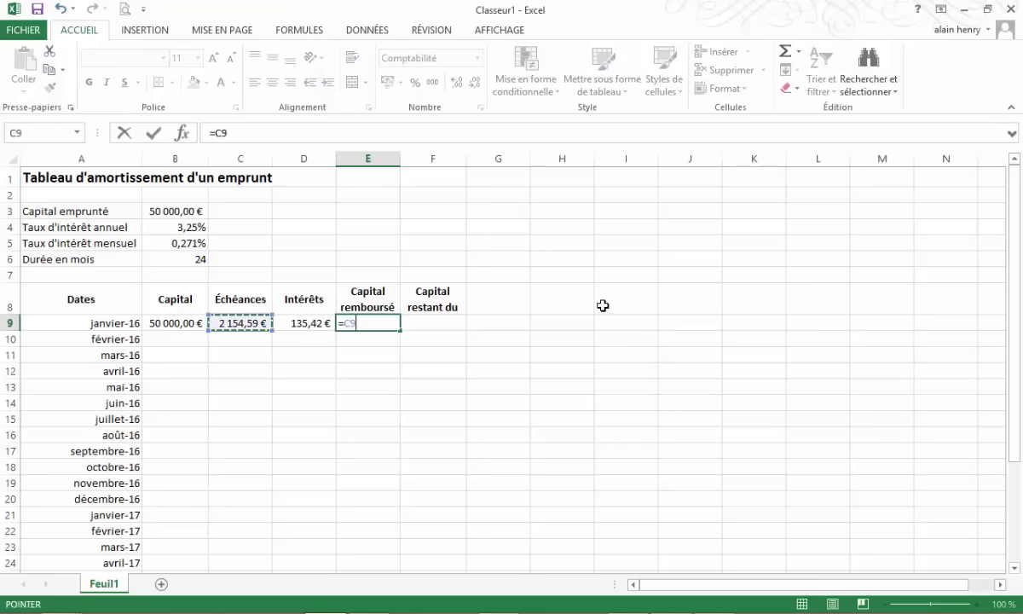
type("-")
left_click(311, 322)
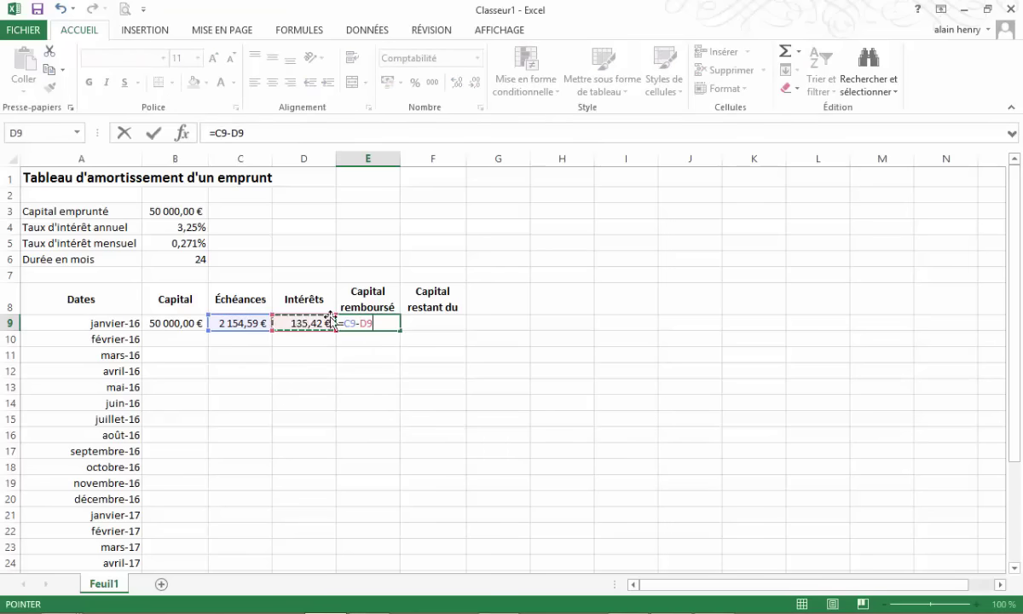
key("Return")
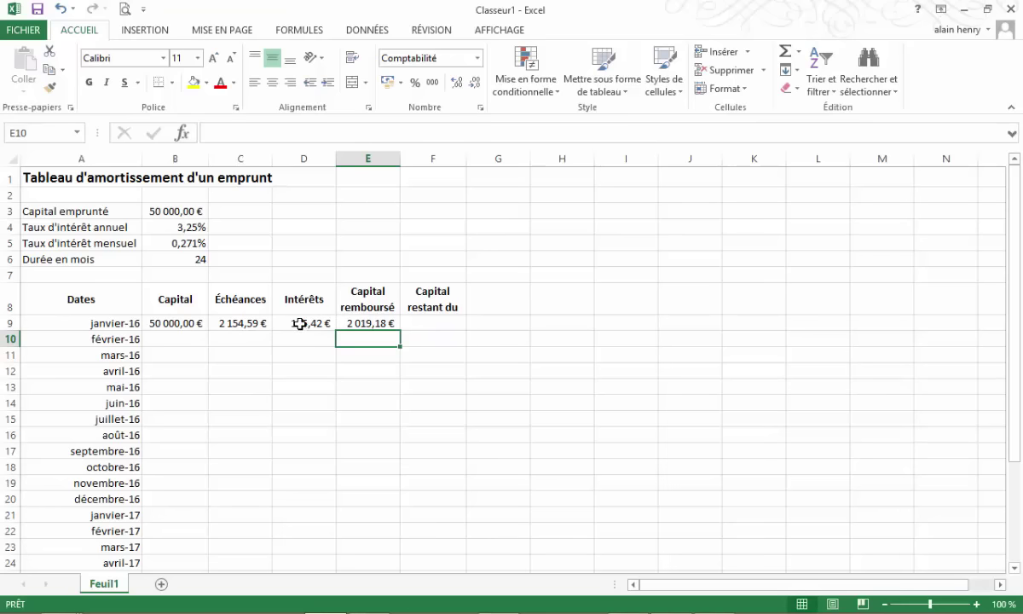
left_click(440, 322)
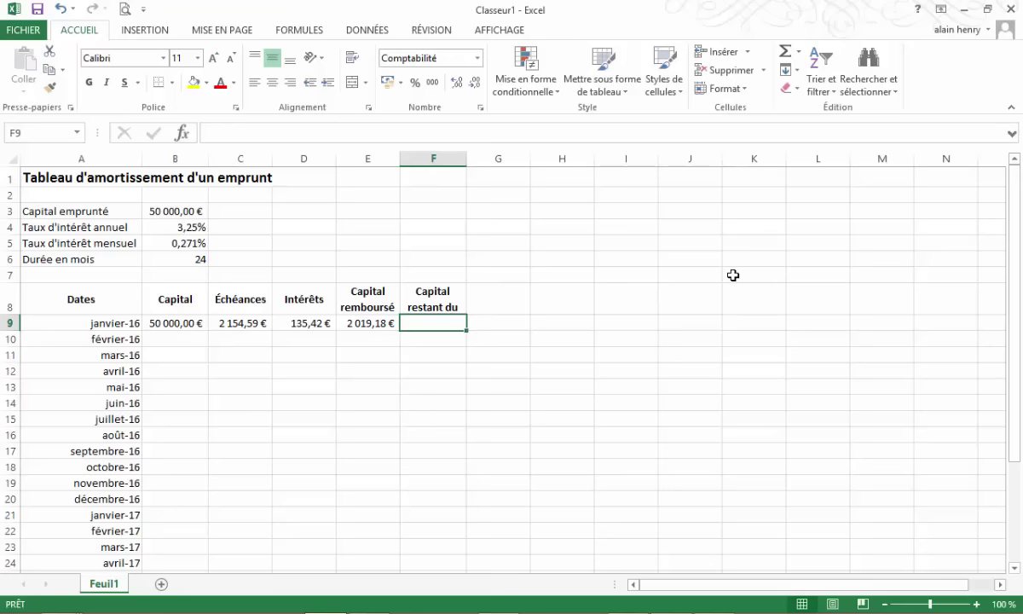
- Enter =B9-E9 in F9 so January's remaining capital shows 47 980,82 €
type("=")
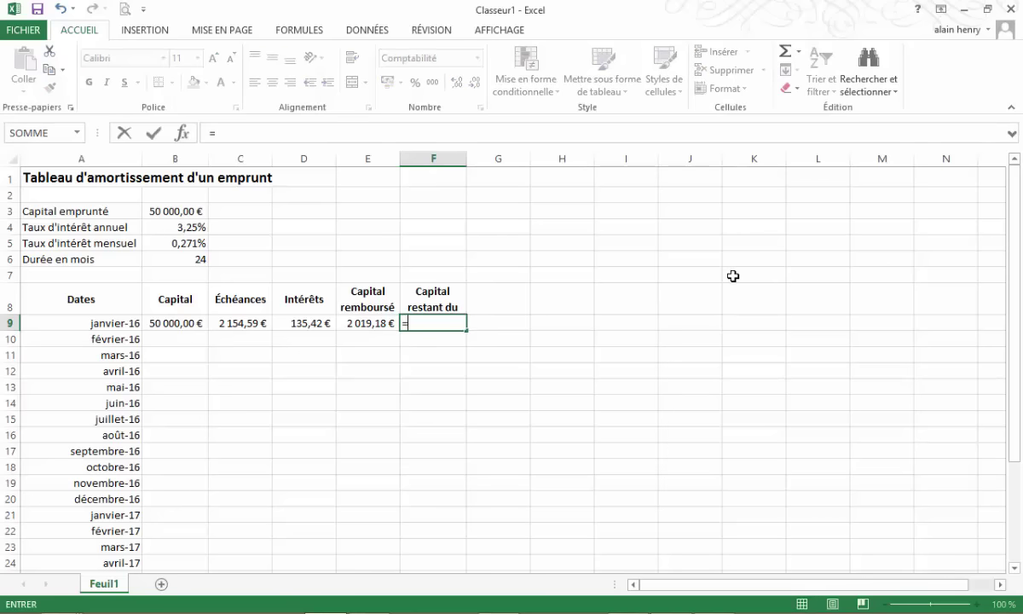
left_click(153, 322)
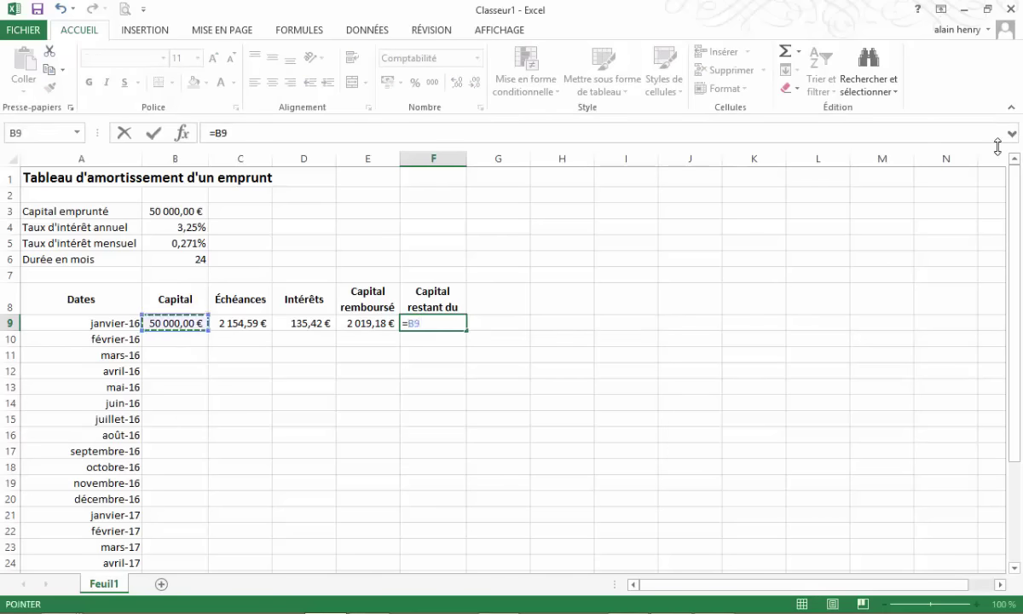
type("-")
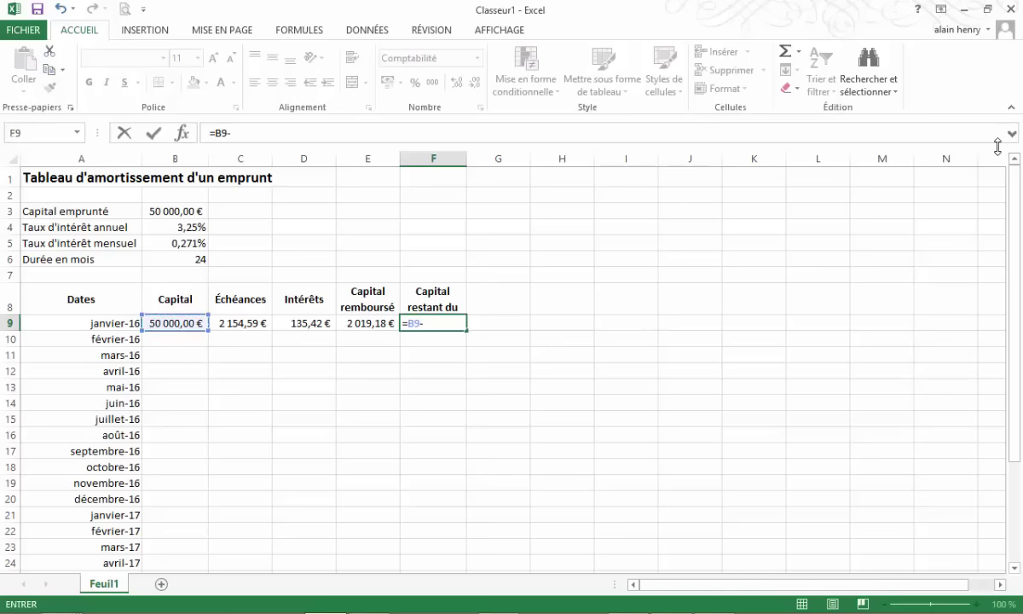
left_click(365, 323)
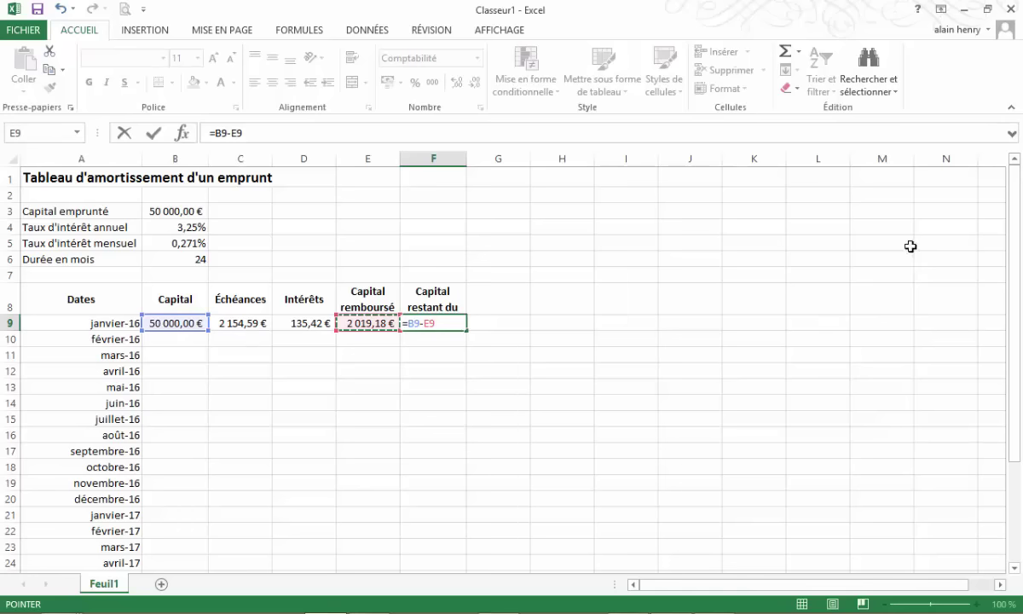
key("Return")
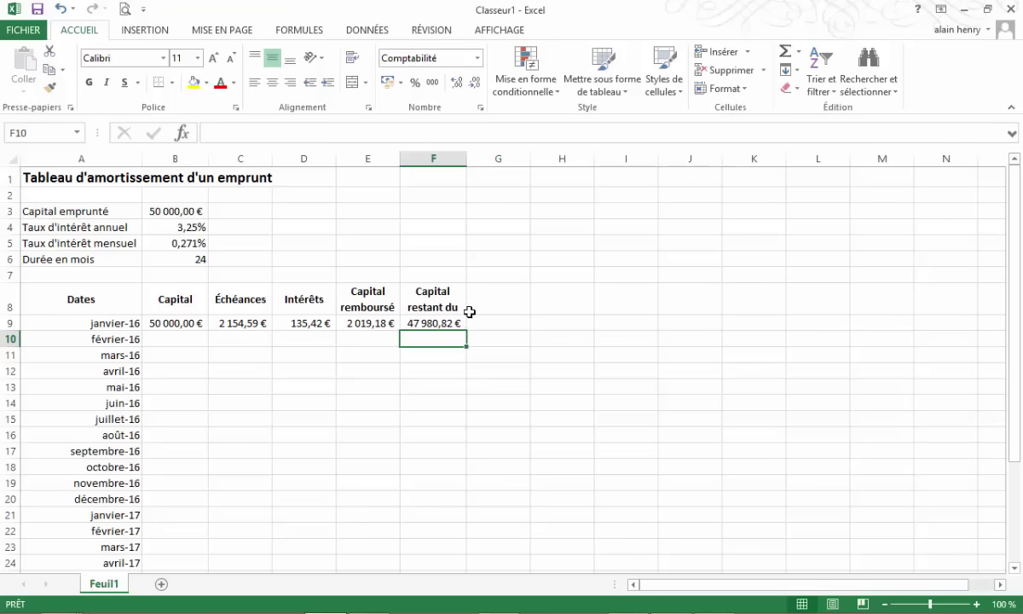
left_click(166, 339)
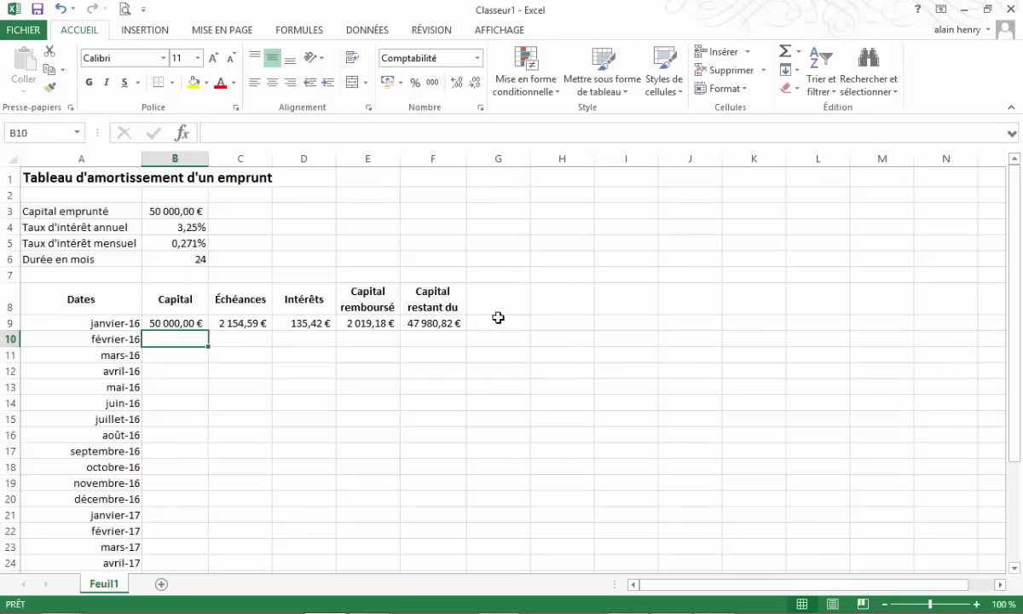
- Set B10 to =F9 so February starts with 47 980,82 € capital
type("=")
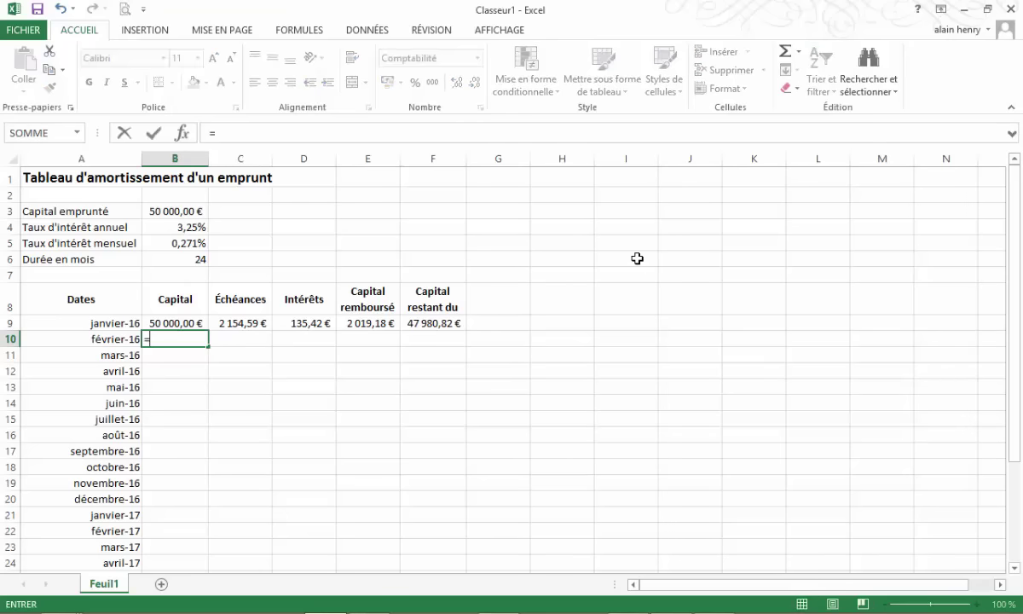
left_click(427, 322)
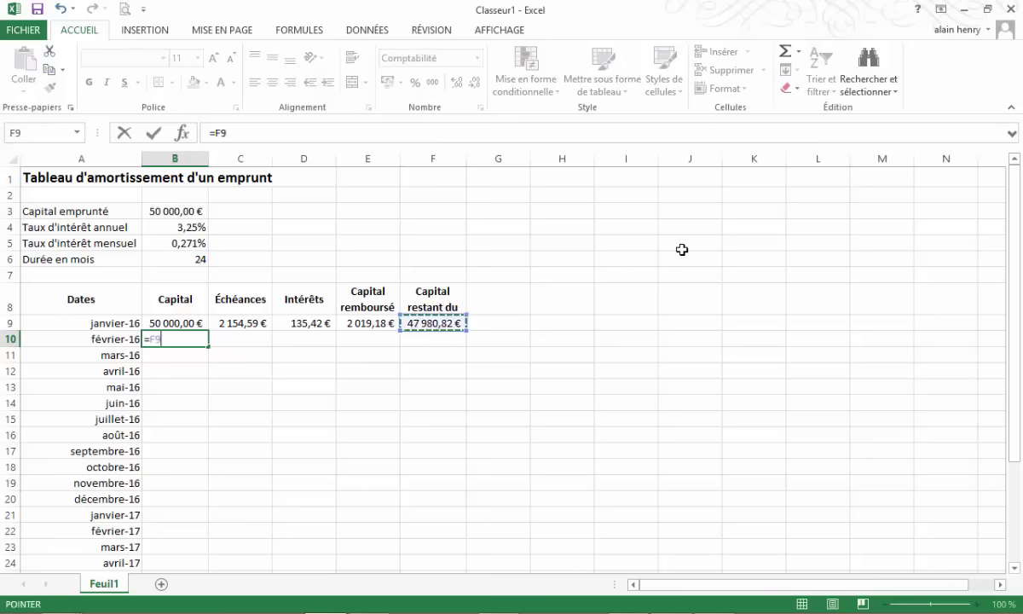
key("Return")
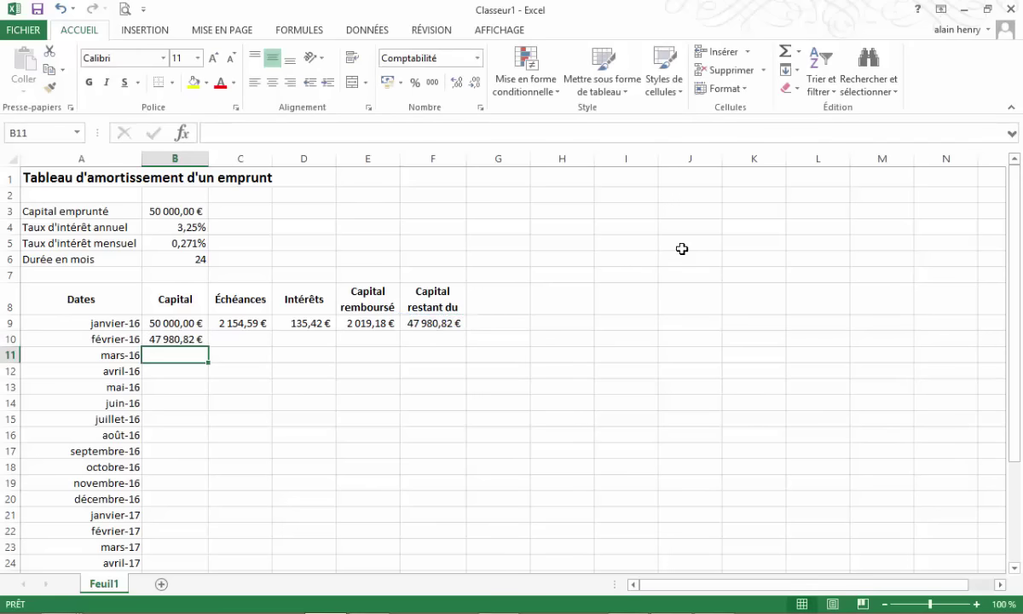
scroll(662, 368, "down", 4)
scroll(656, 362, "up", 3)
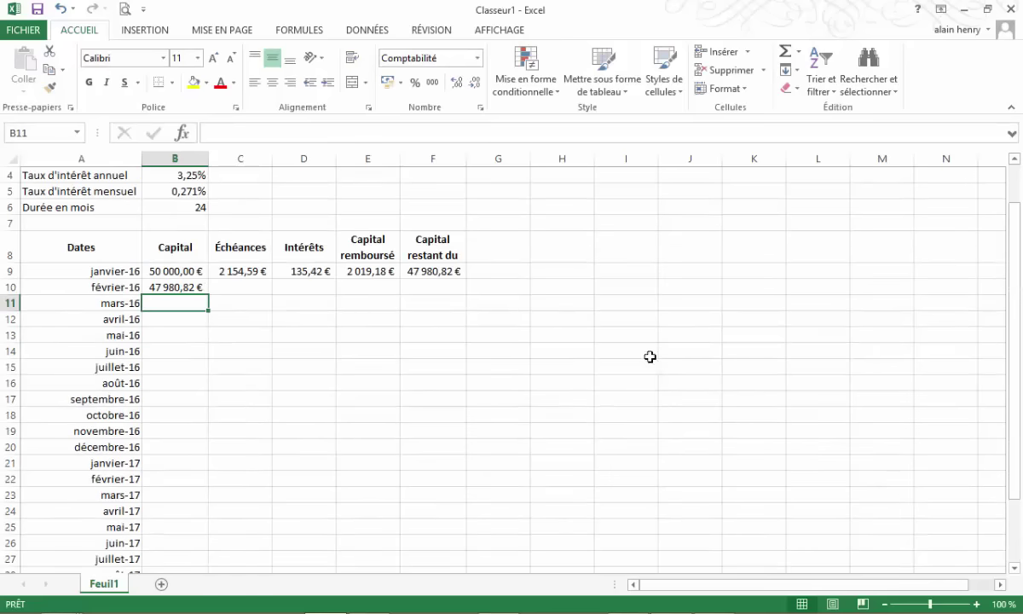
left_click(165, 285)
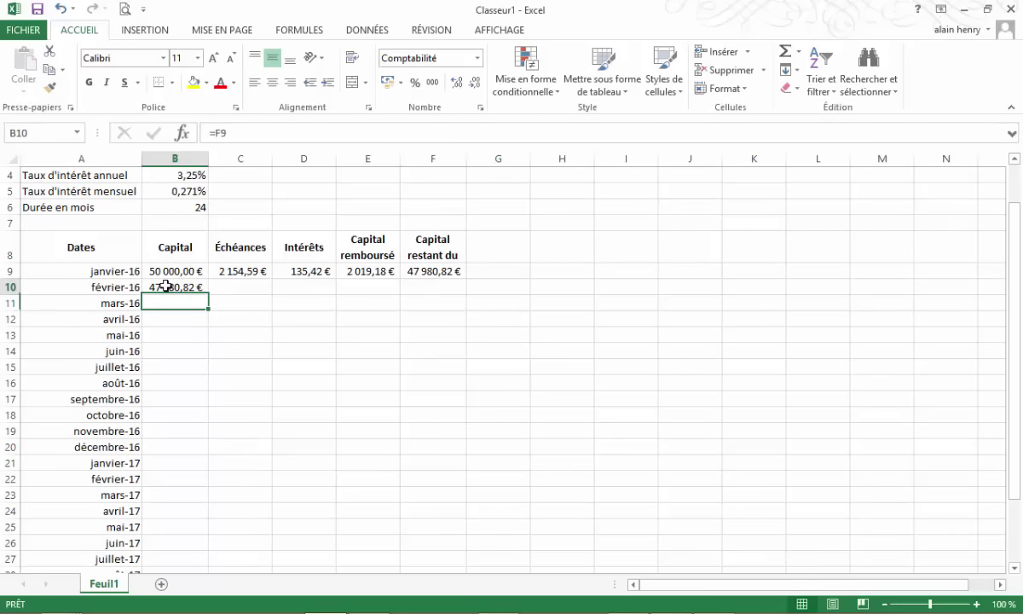
scroll(326, 309, "down", 1)
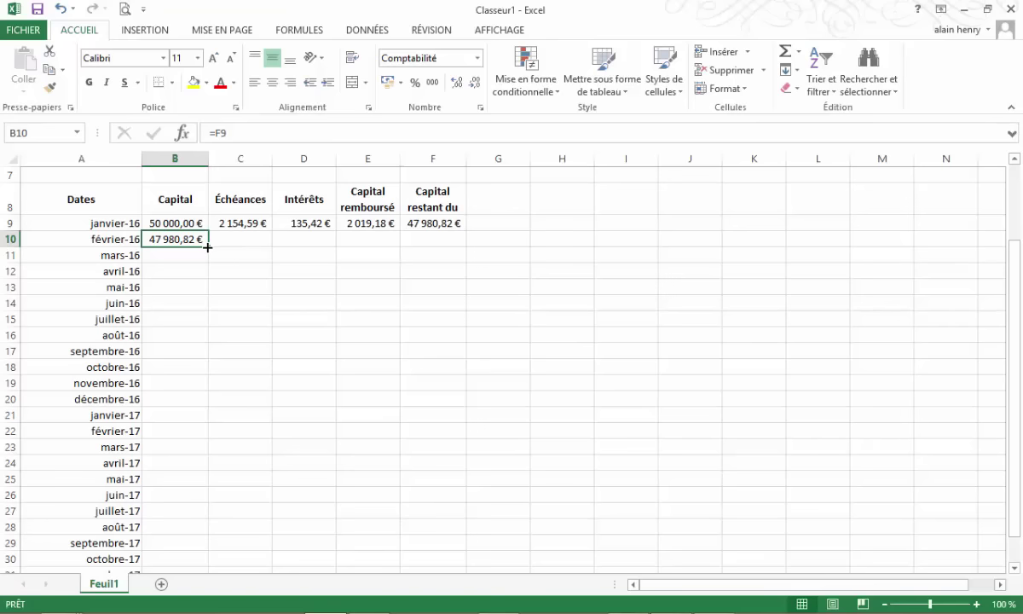
- Fill the capital formula from B10 down to B32
mouse_move(208, 247)
left_mouse_down()
mouse_move(189, 558)
mouse_move(203, 541)
left_mouse_up()
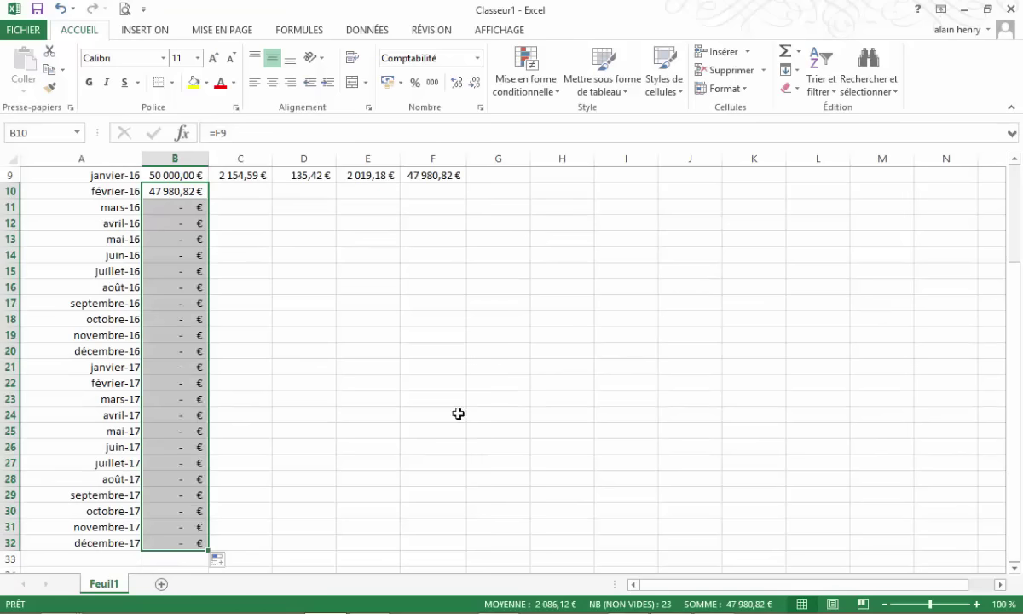
scroll(461, 384, "up", 2)
left_click(305, 365)
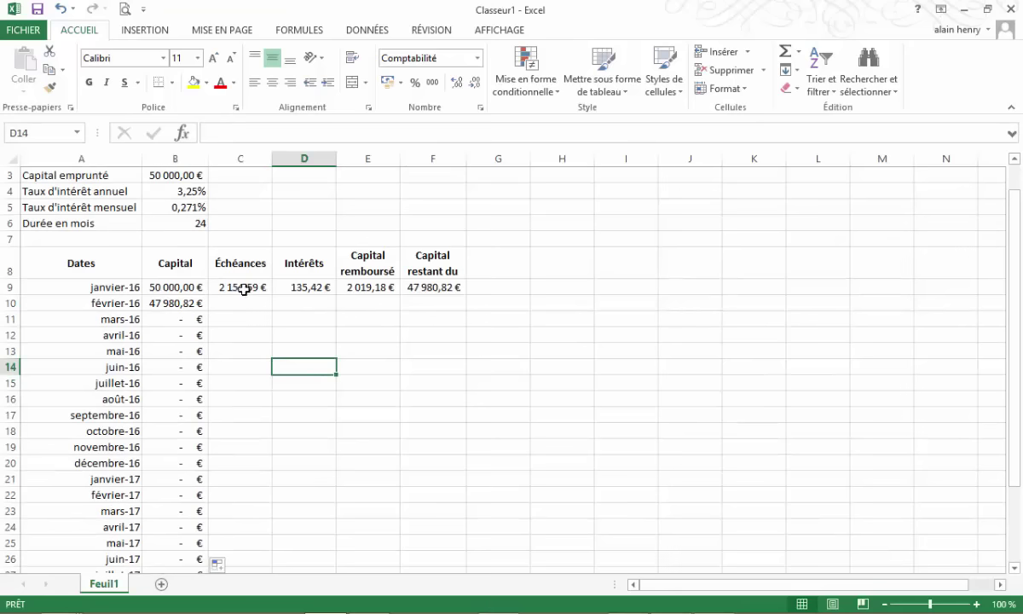
- Fill the C9:F9 payment, interest, repayment and balance formulas down to row 32, ending at 0,00 €
left_click_drag(219, 286, 435, 287)
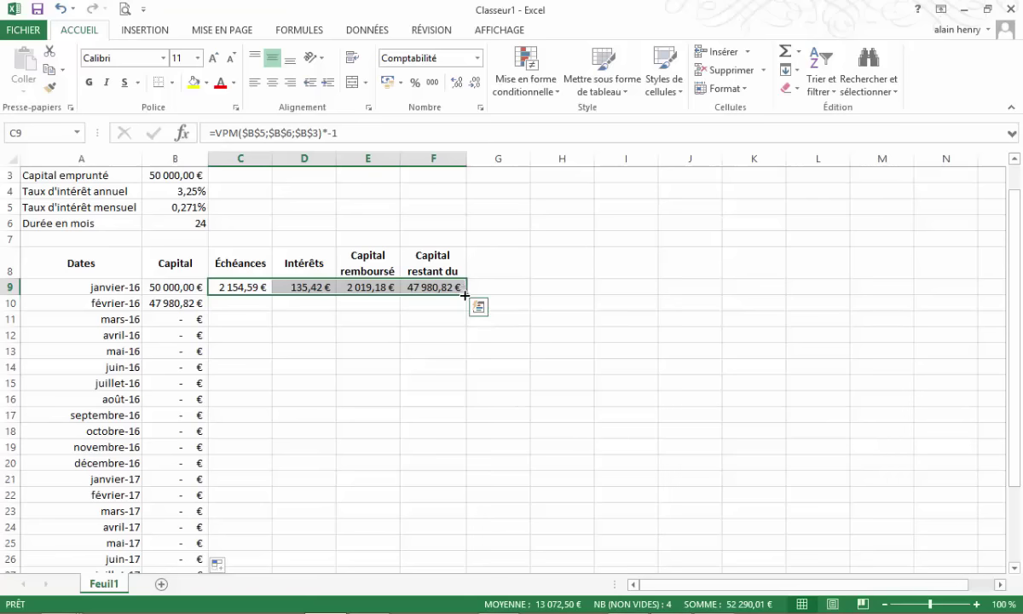
mouse_move(466, 295)
left_mouse_down()
mouse_move(468, 580)
mouse_move(466, 501)
left_mouse_up()
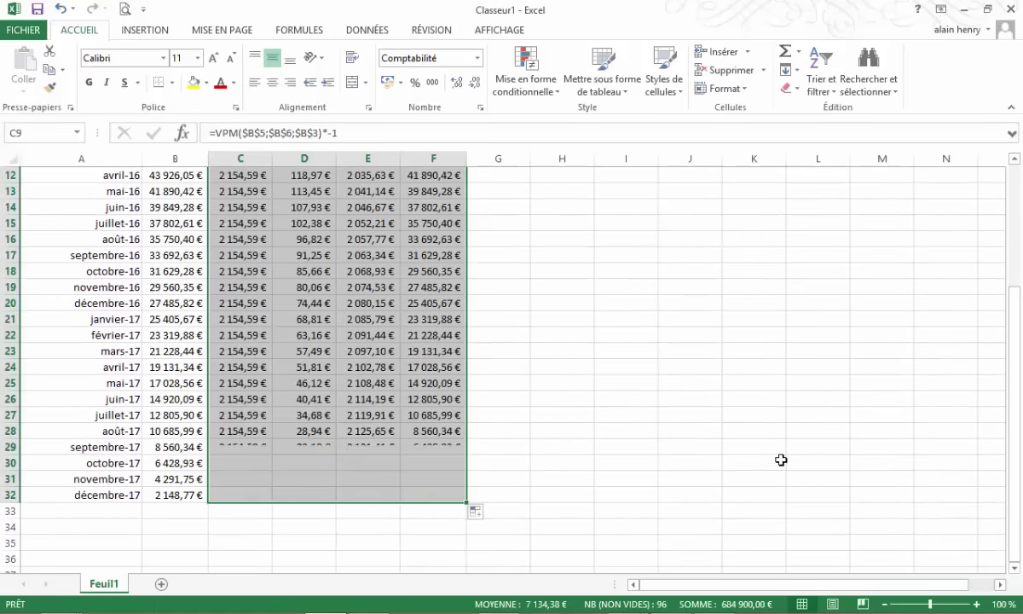
left_click(635, 398)
scroll(691, 371, "up", 4)
scroll(691, 372, "down", 2)
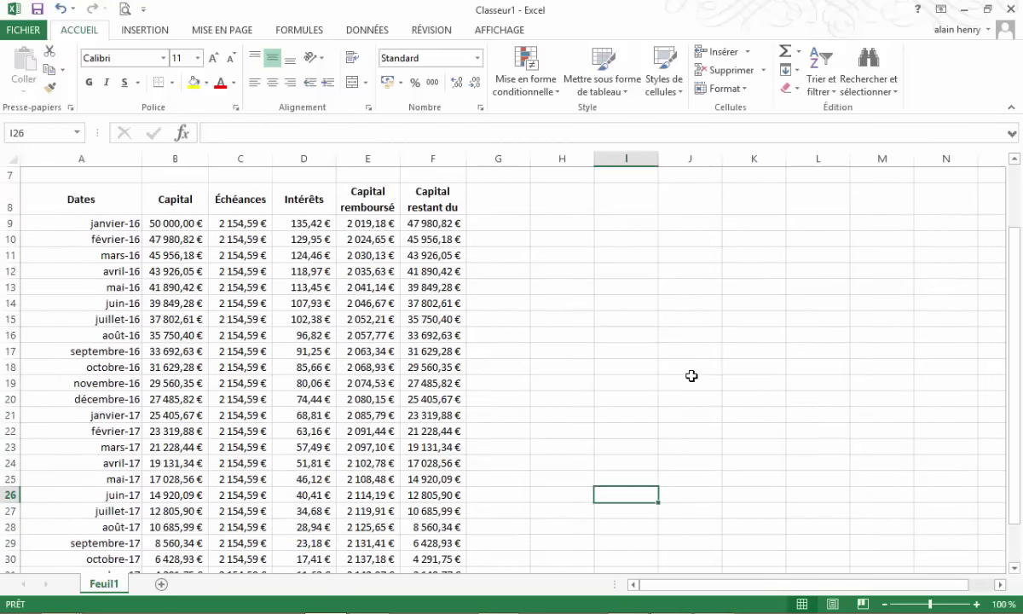
scroll(691, 374, "down", 2)
scroll(692, 375, "up", 3)
scroll(695, 381, "down", 2)
scroll(701, 385, "down", 2)
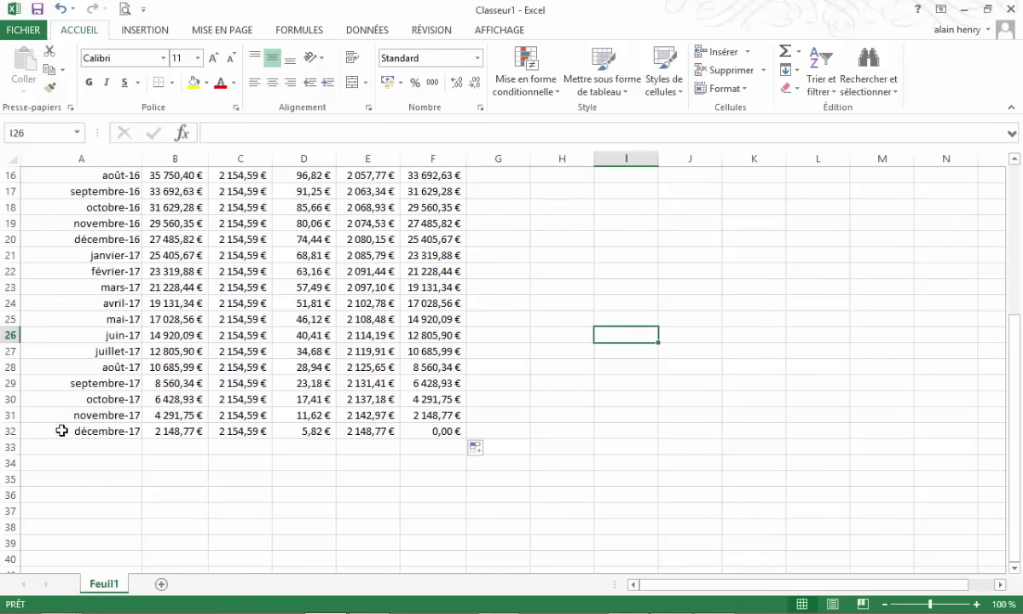
left_click(449, 431)
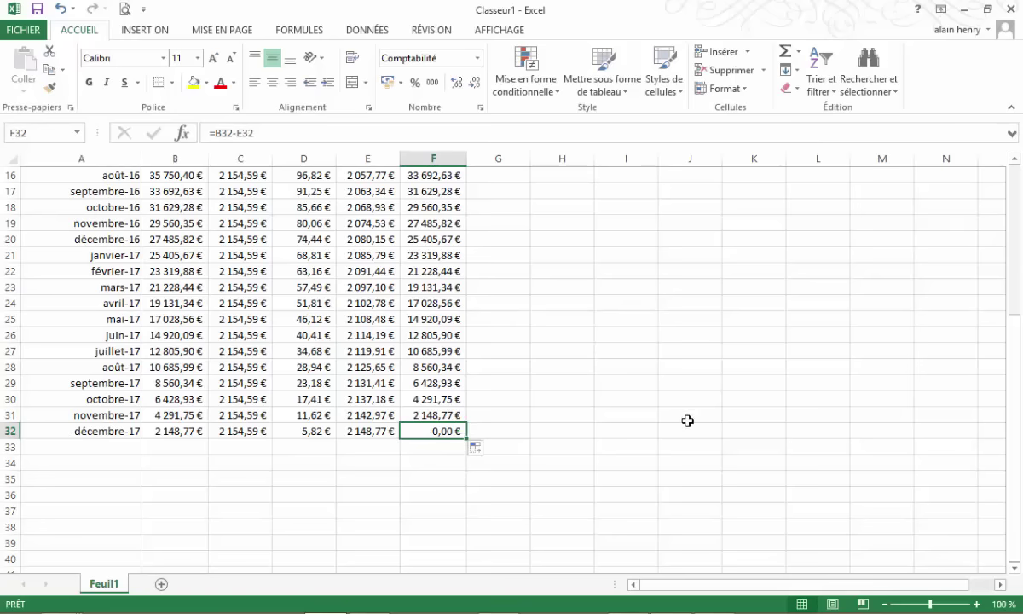
- Change the borrowed capital in B3 to 60000 and check the recalculated 2 585,51 € payments
scroll(685, 421, "up", 2)
scroll(679, 424, "up", 3)
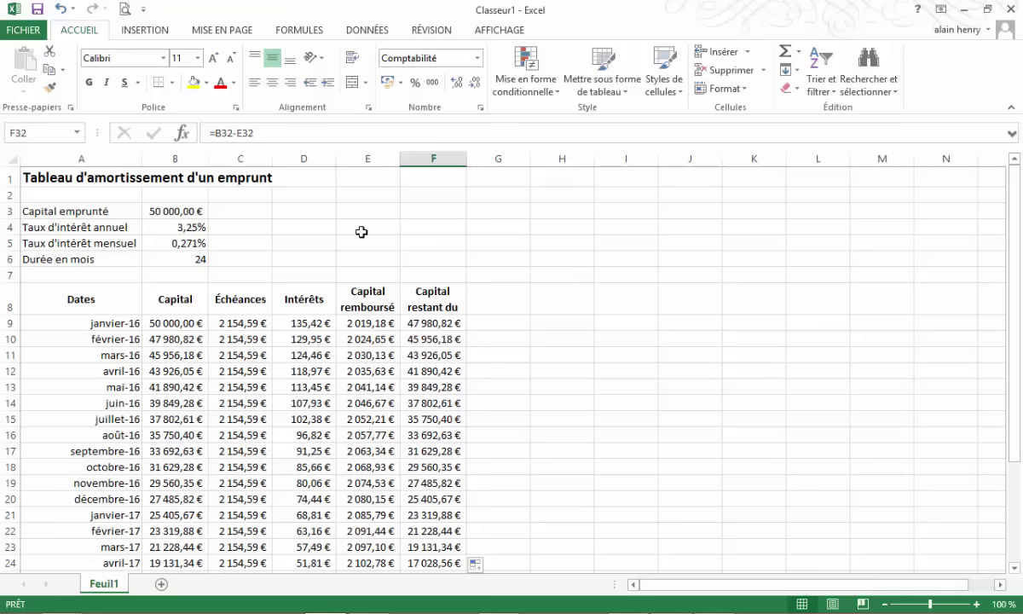
left_click(162, 210)
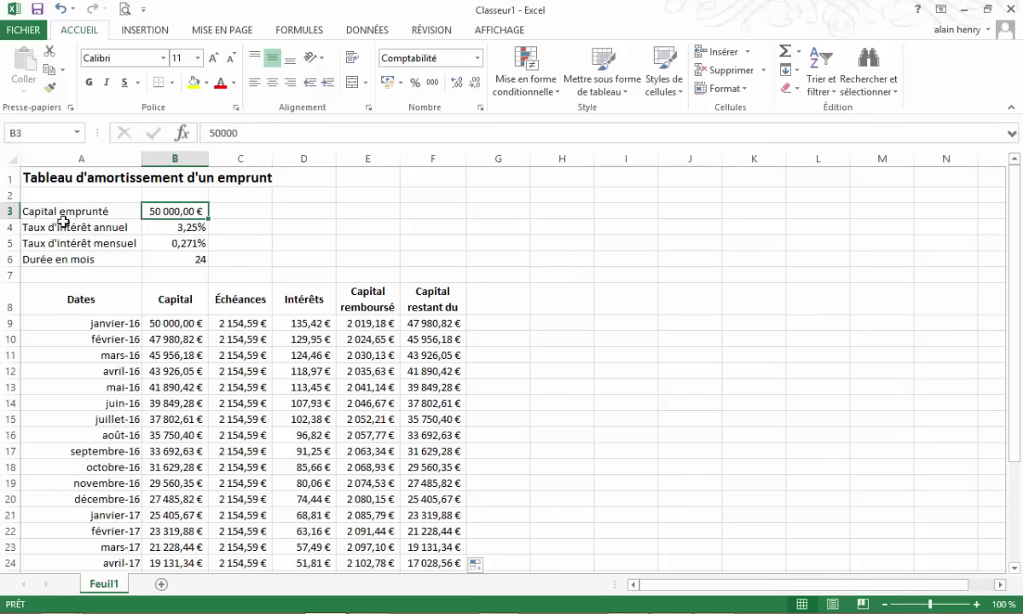
type("60000")
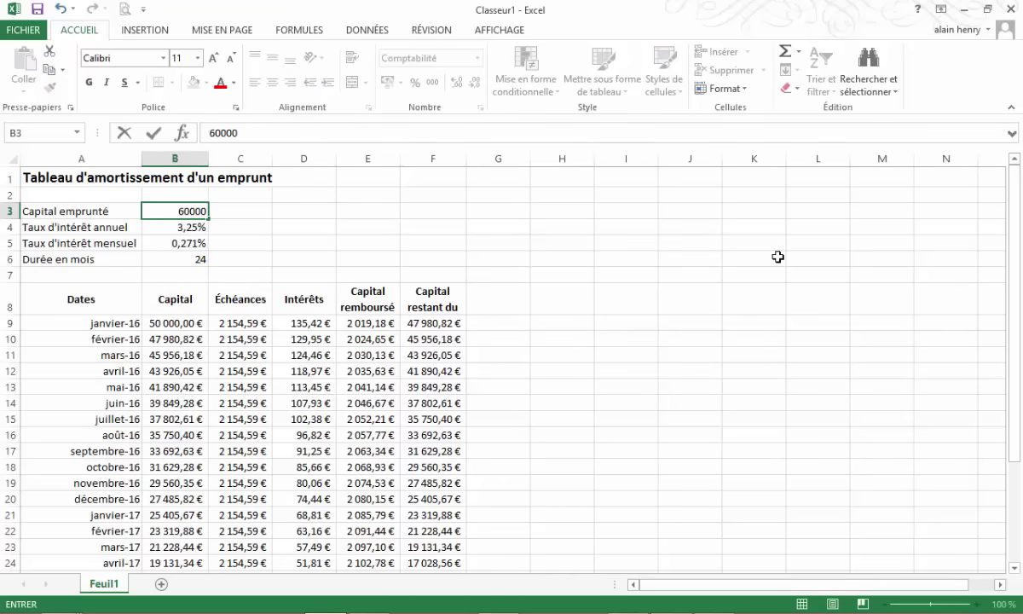
key("Return")
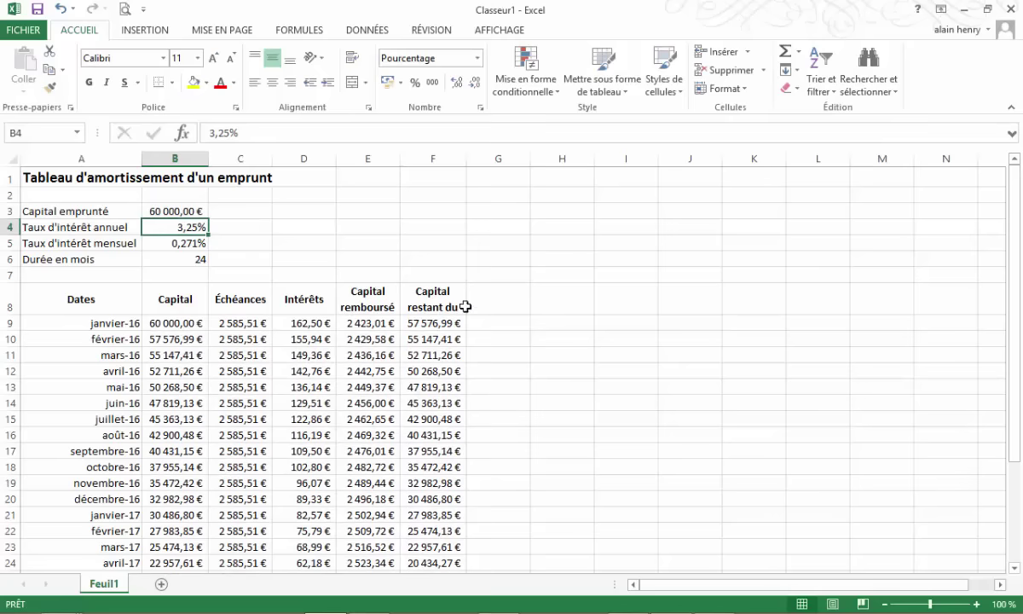
scroll(572, 391, "down", 2)
scroll(572, 392, "down", 3)
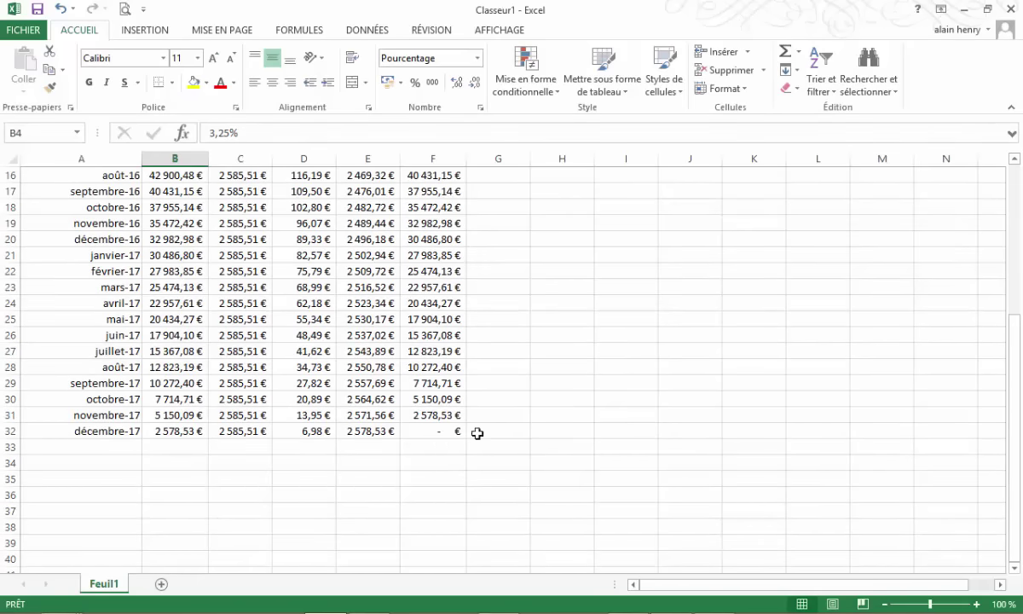
scroll(503, 384, "up", 5)
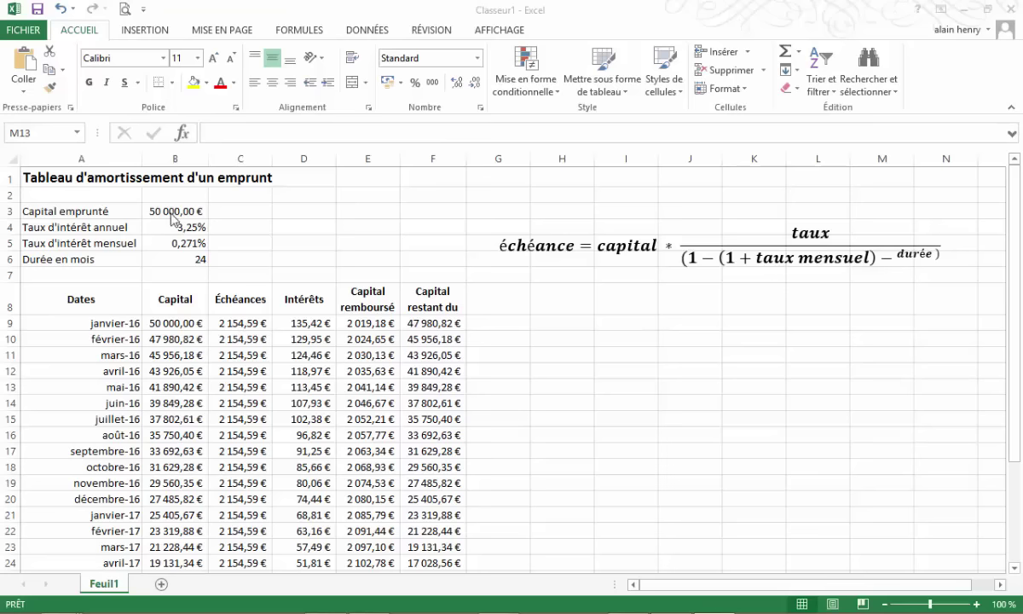
- Enter =B3*B5/(1-(1+B5)^-B6) in H10, accepting Excel's correction, to get 2154,59404
left_click(573, 339)
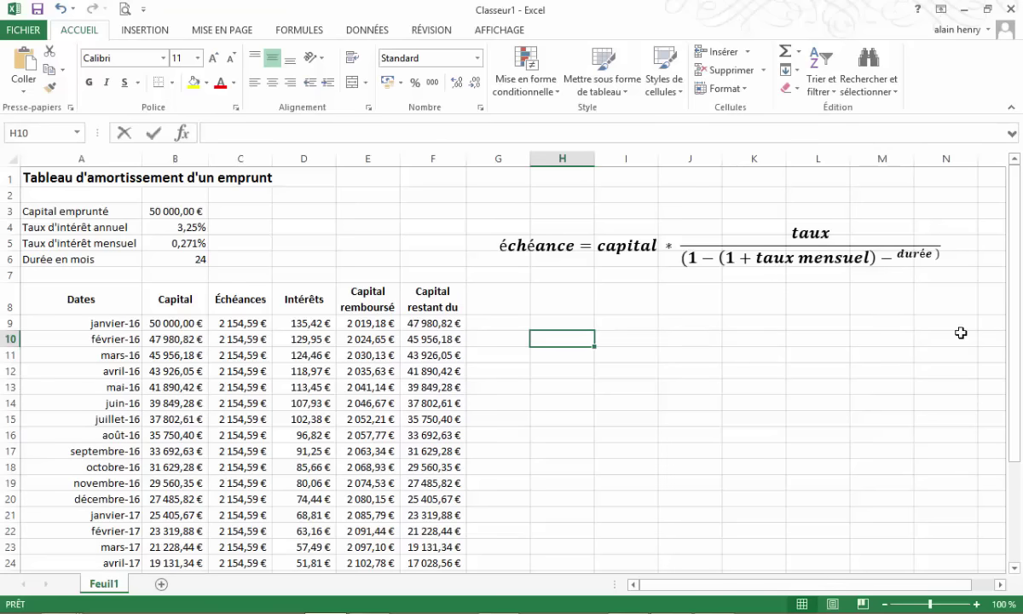
type("=")
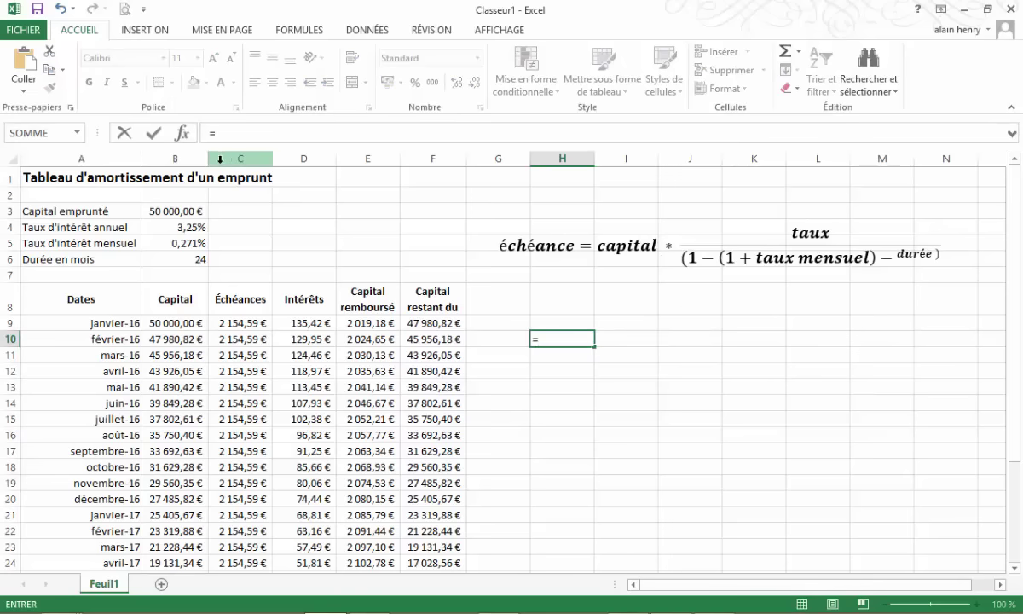
left_click(173, 210)
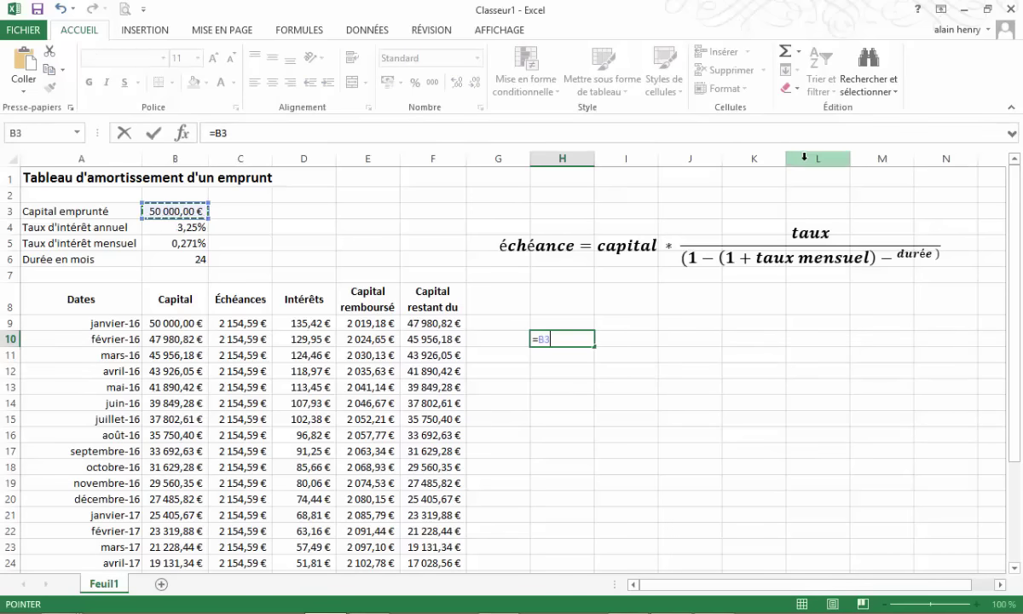
type("*")
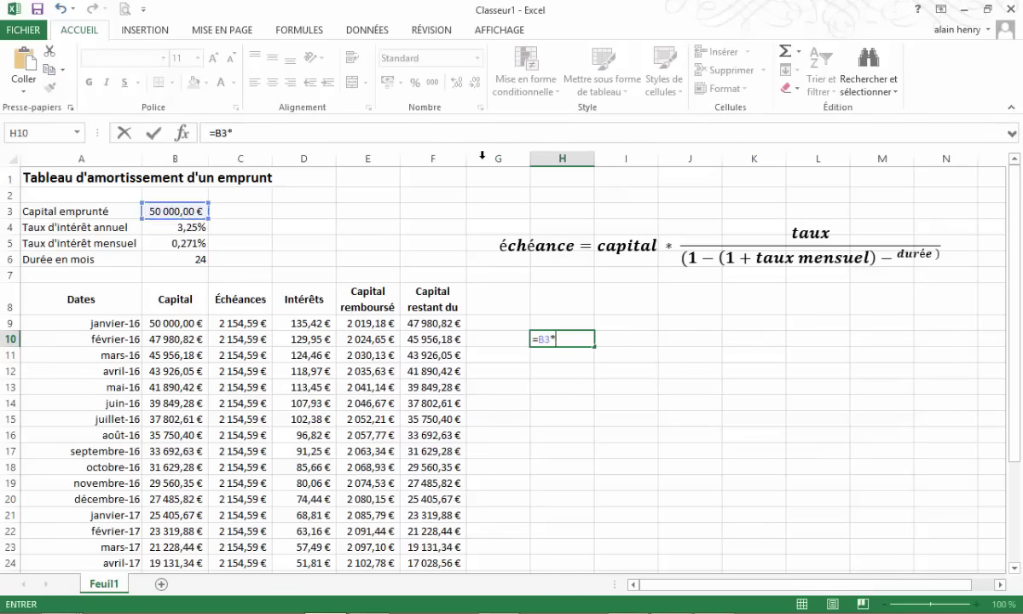
left_click(178, 242)
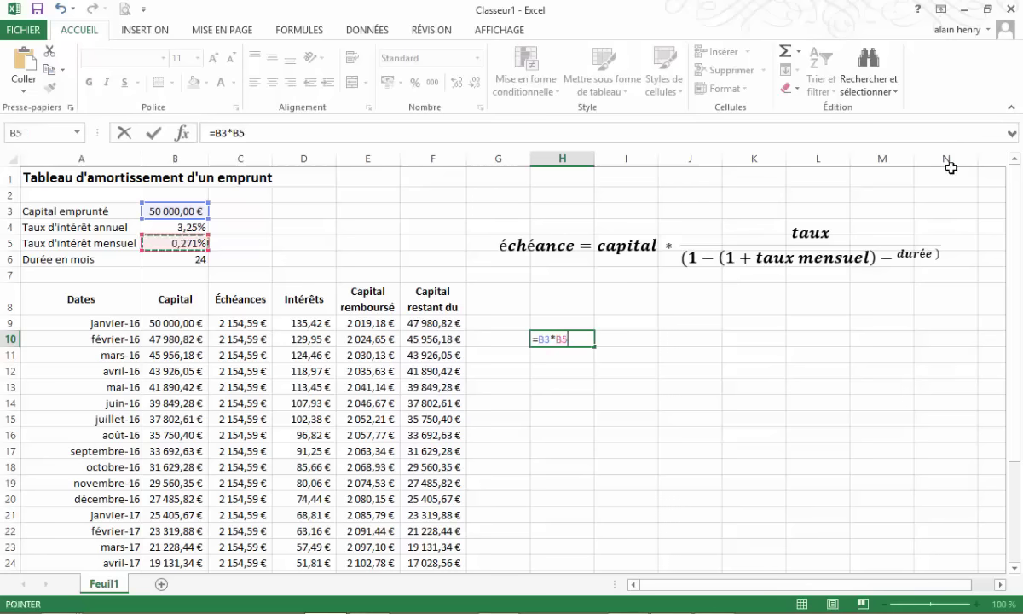
type("/(1-(1+")
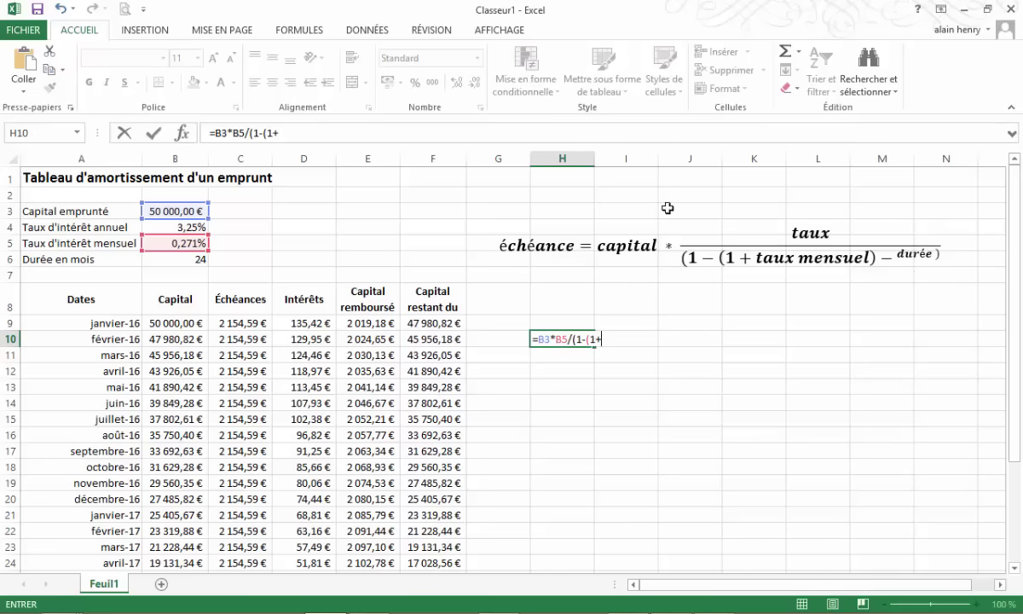
left_click(185, 244)
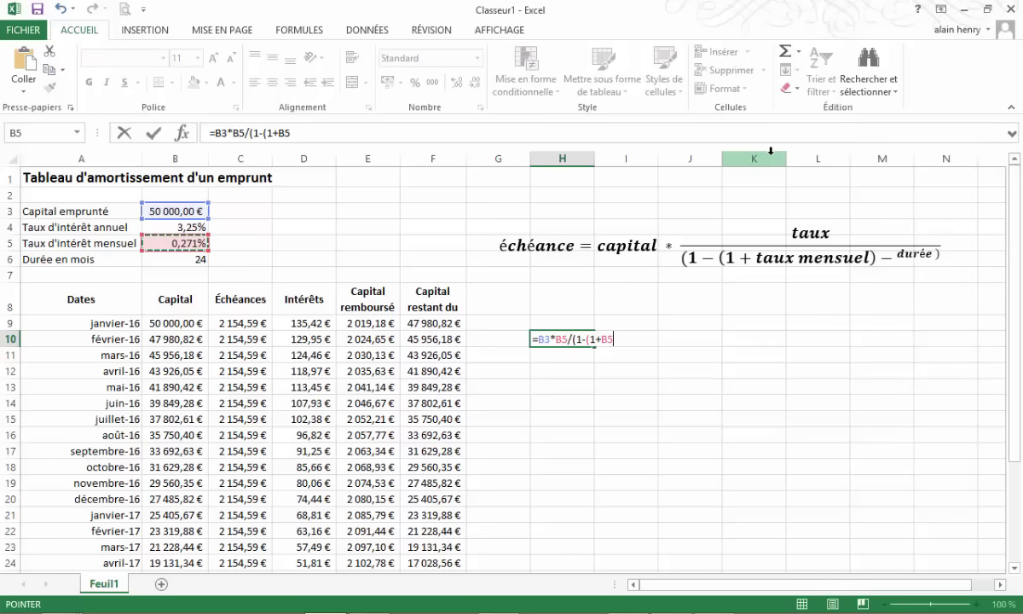
type(")^-")
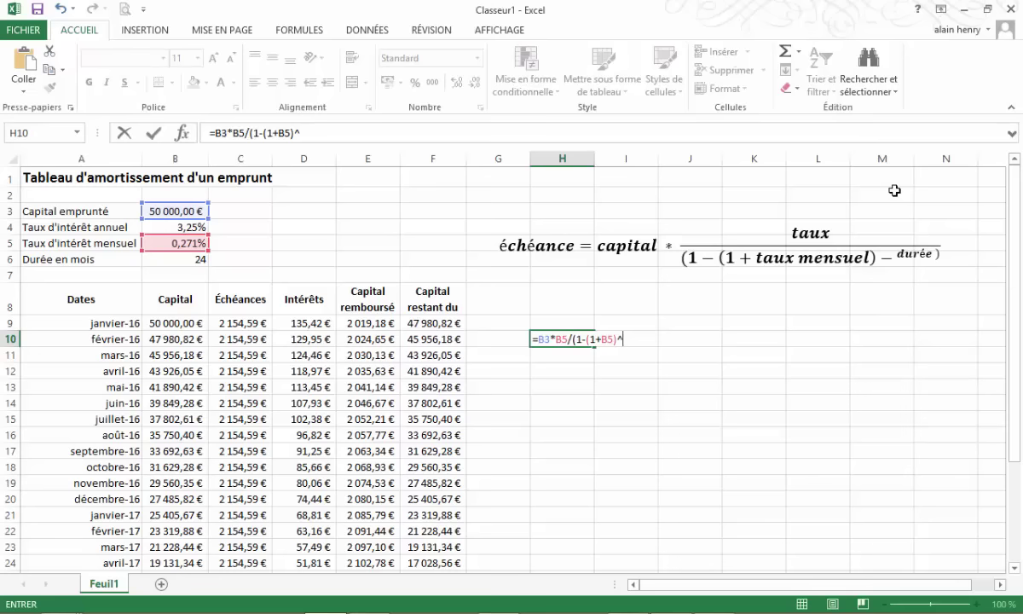
left_click(182, 258)
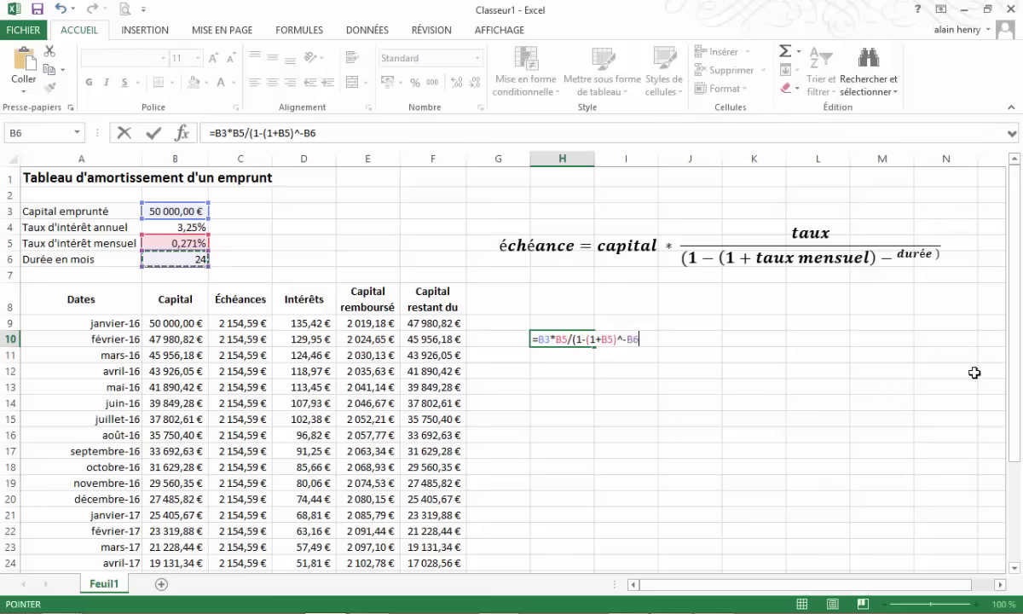
key("Return")
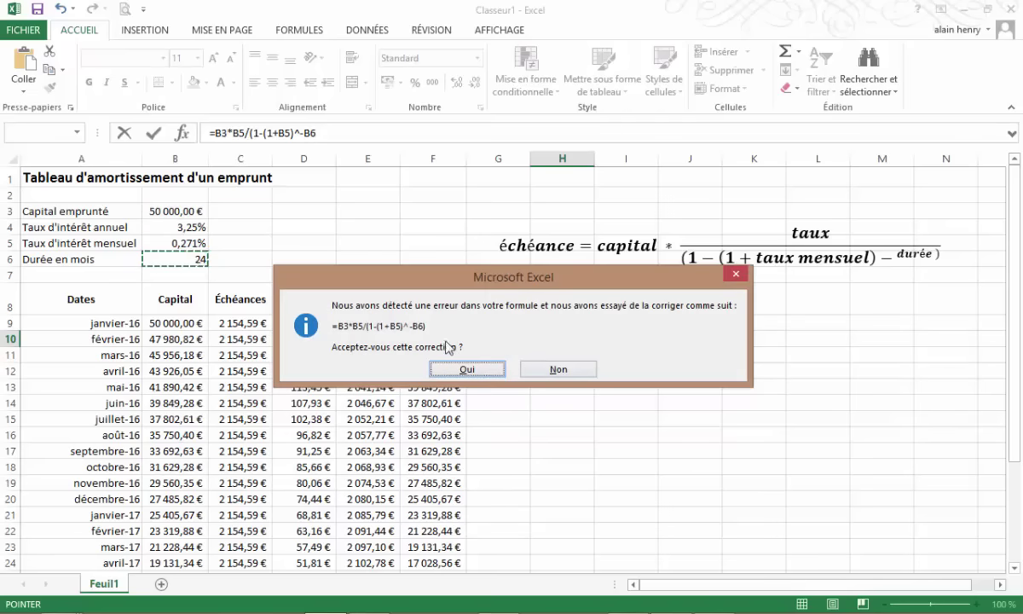
left_click(466, 368)
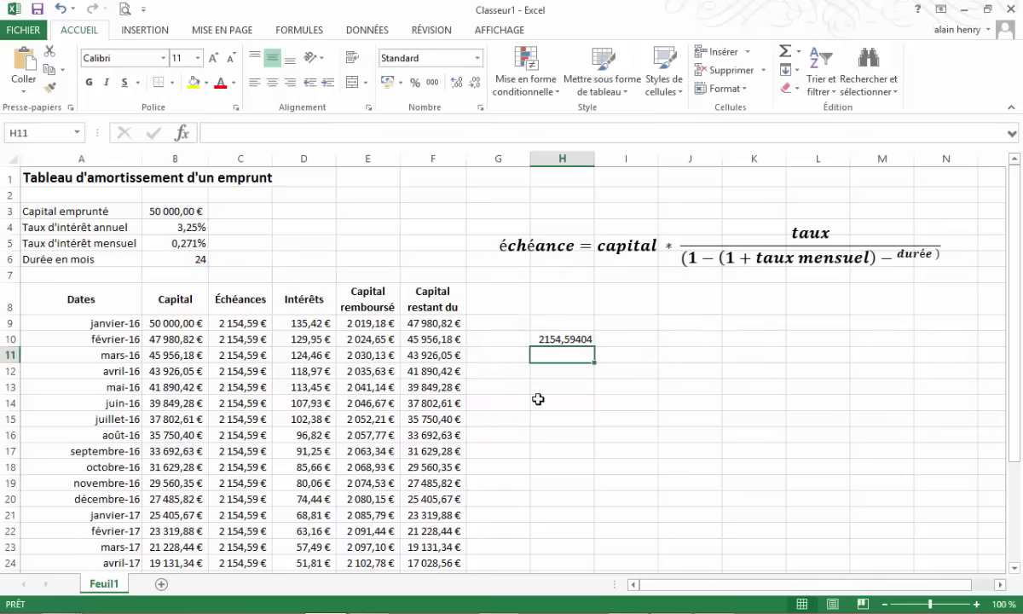
left_click(548, 339)
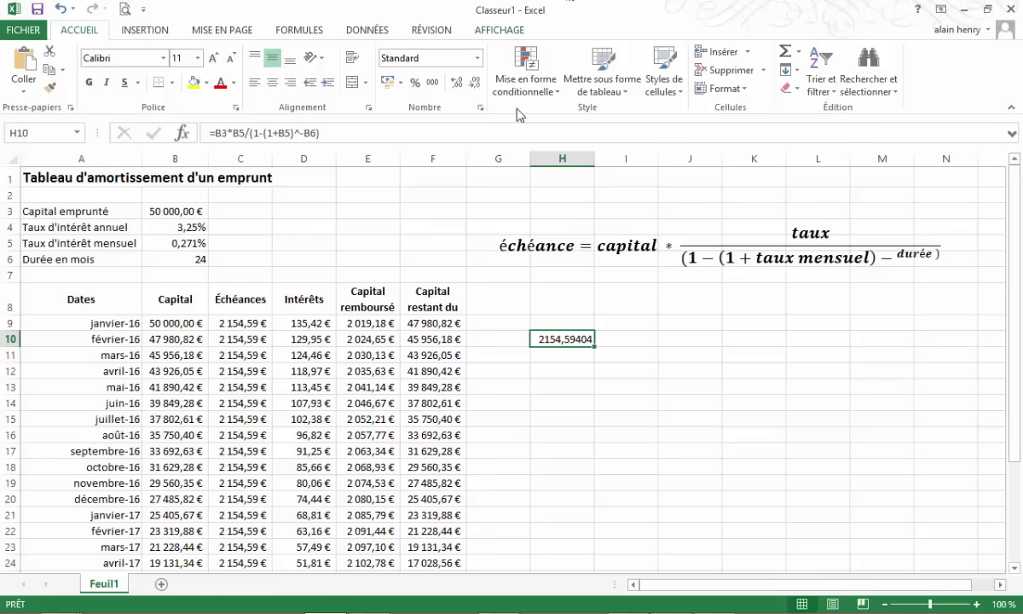
left_click(618, 193)
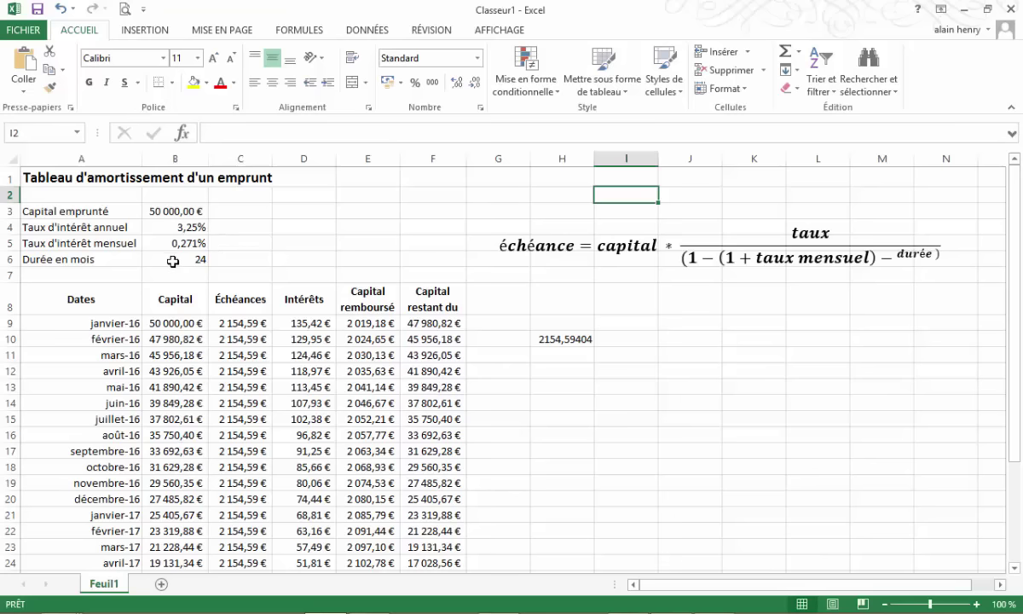
scroll(301, 262, "down", 1)
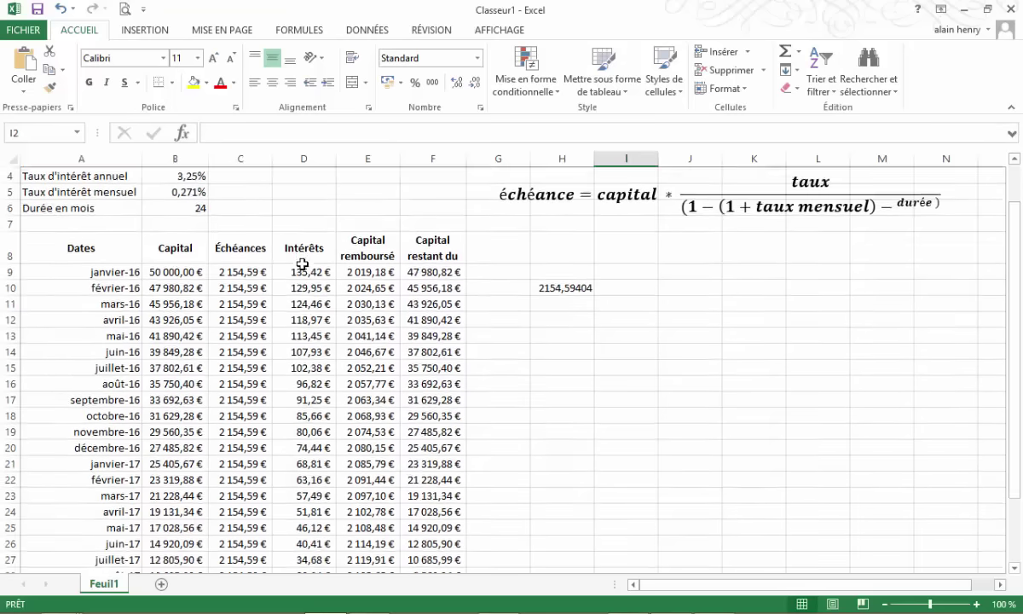
scroll(300, 263, "down", 1)
scroll(303, 260, "down", 2)
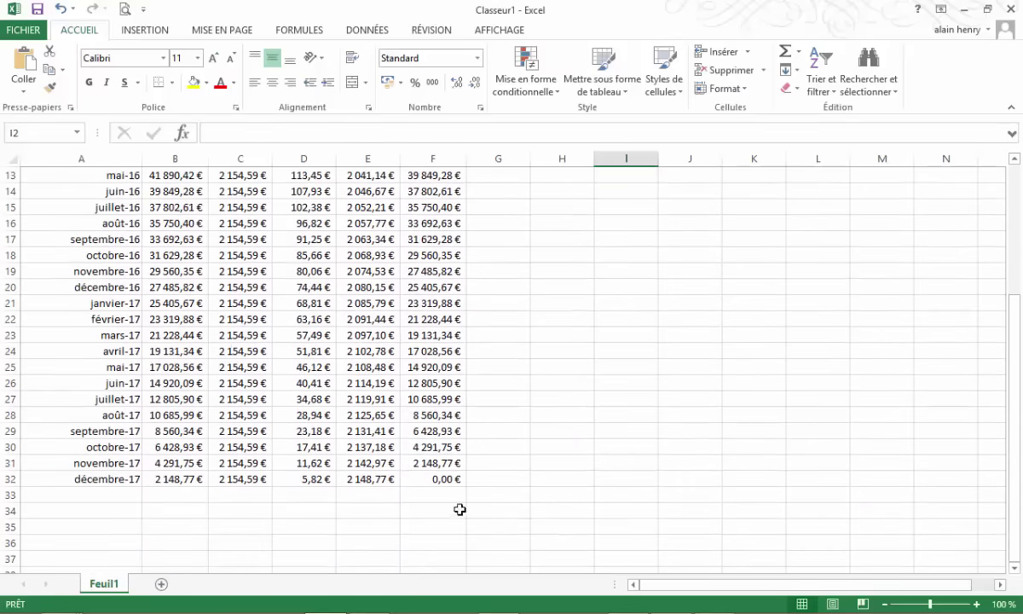
scroll(661, 412, "up", 3)
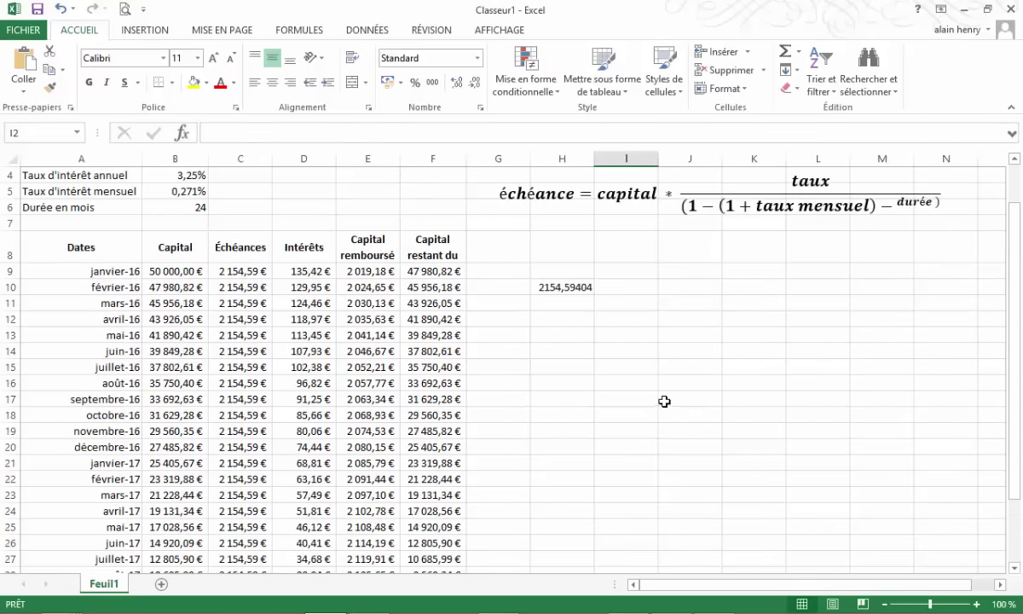
scroll(663, 401, "down", 1)
scroll(663, 403, "down", 3)
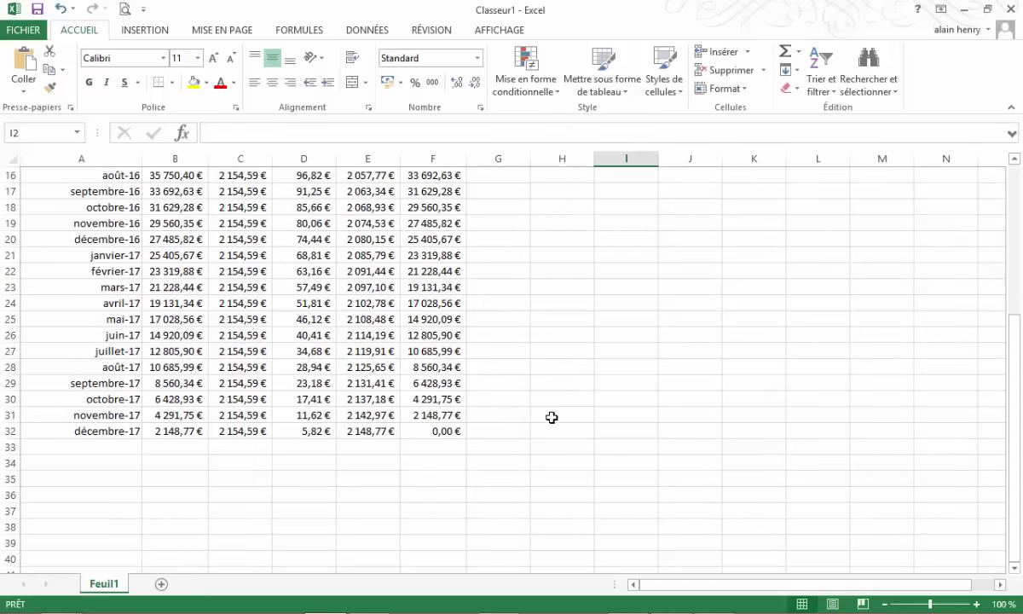
scroll(555, 426, "up", 5)
- Set capital B3 to 60000, rate B4 to 3,5% and duration B6 to 36 months
left_click(167, 209)
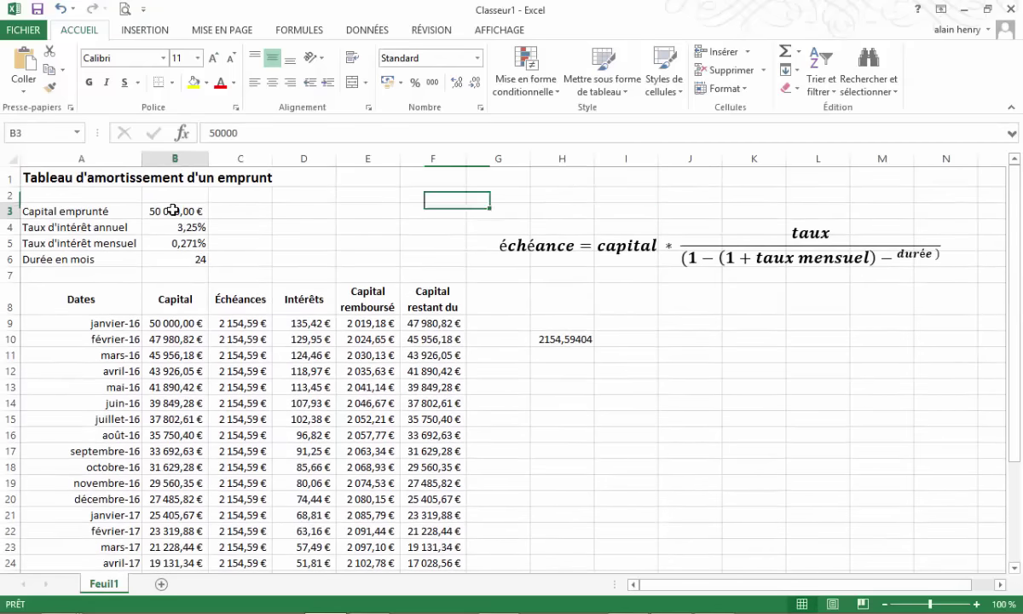
type("60")
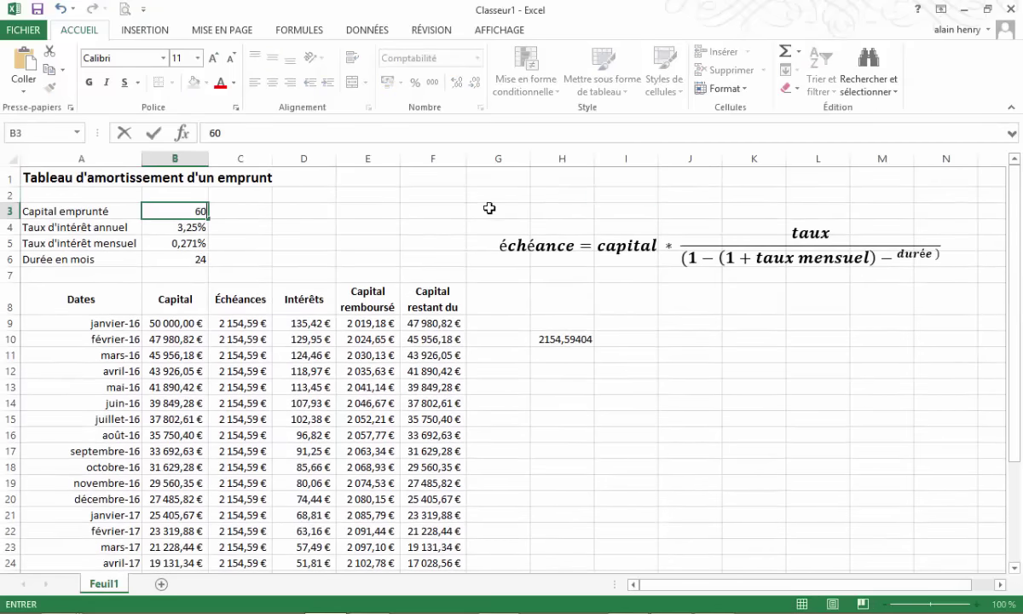
type(" 00")
key("Return")
key("Return")
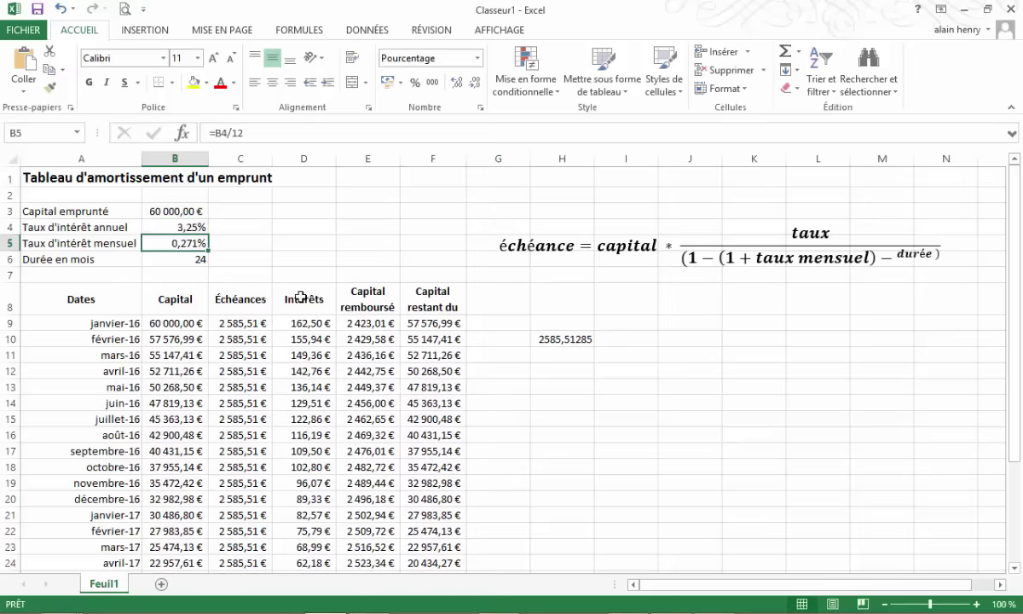
left_click(186, 222)
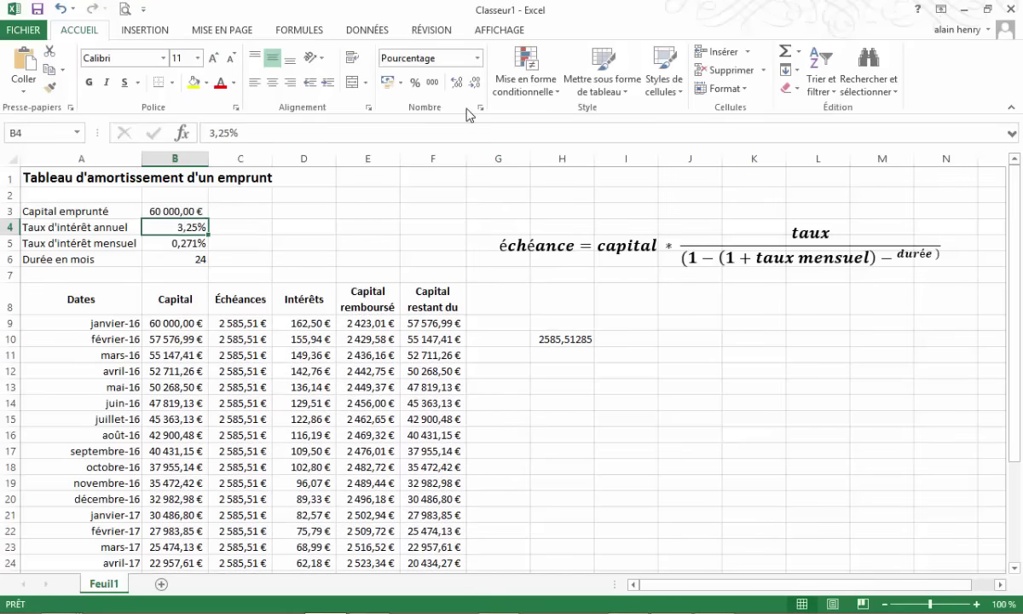
type("3,5")
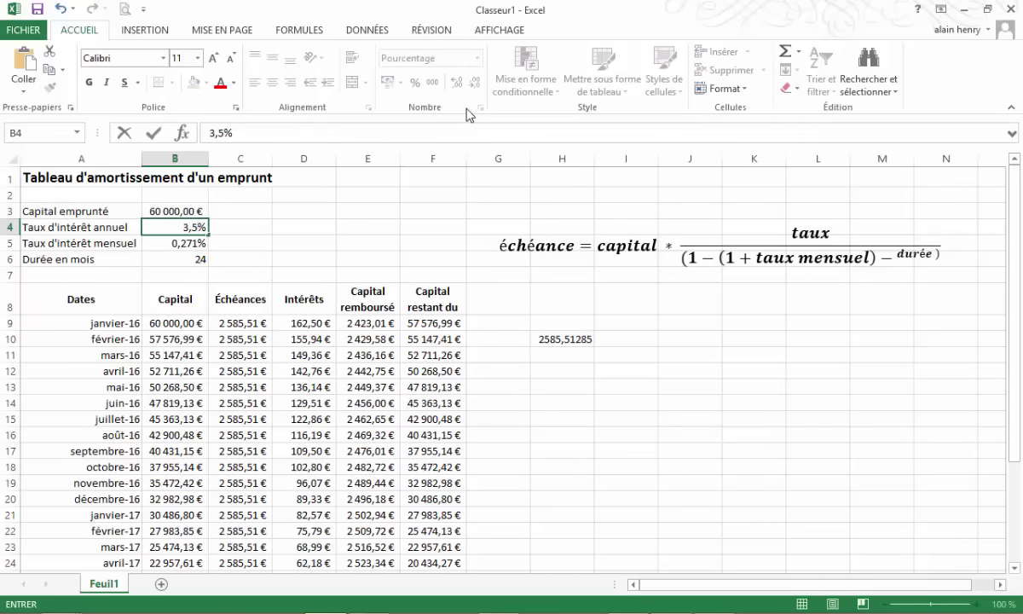
key("Return")
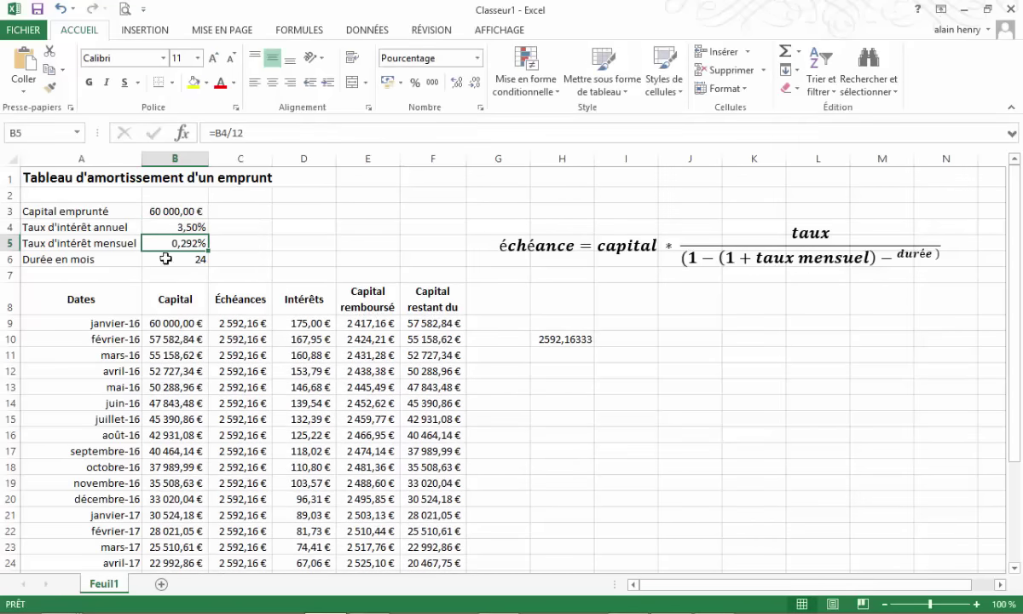
left_click(166, 259)
type("36")
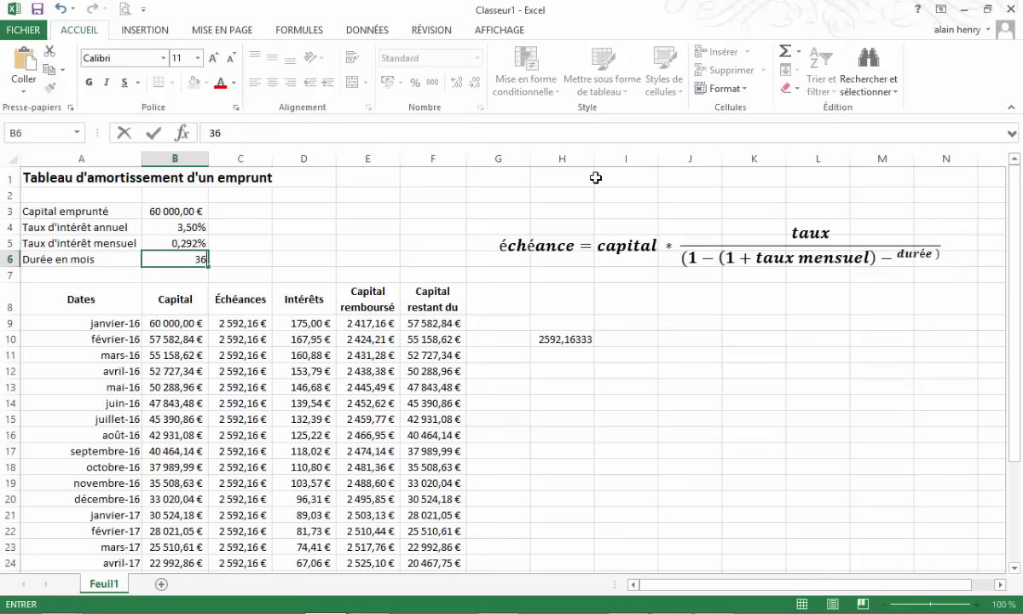
key("Return")
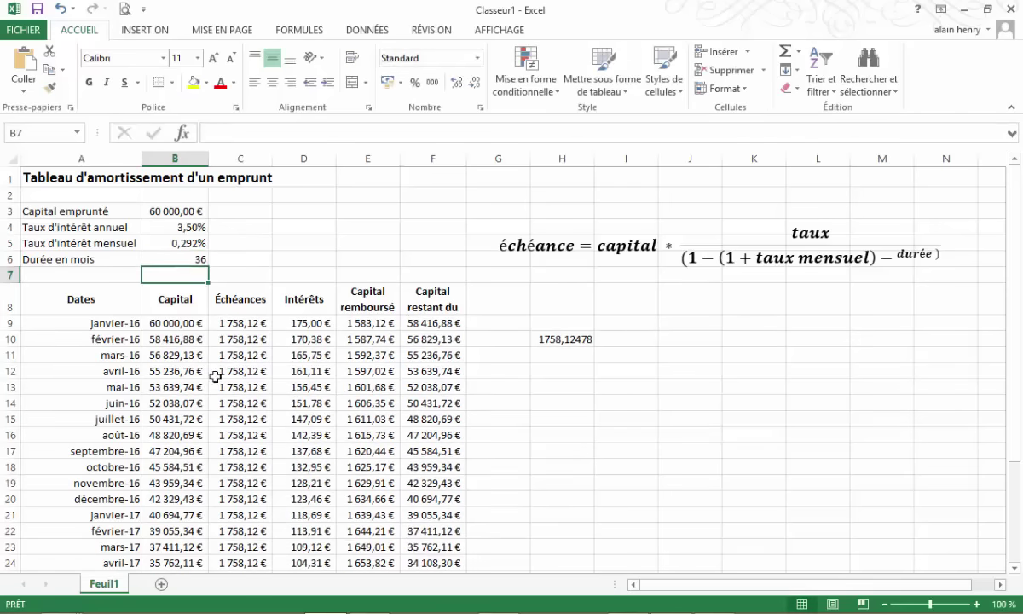
scroll(450, 315, "down", 3)
scroll(449, 317, "down", 2)
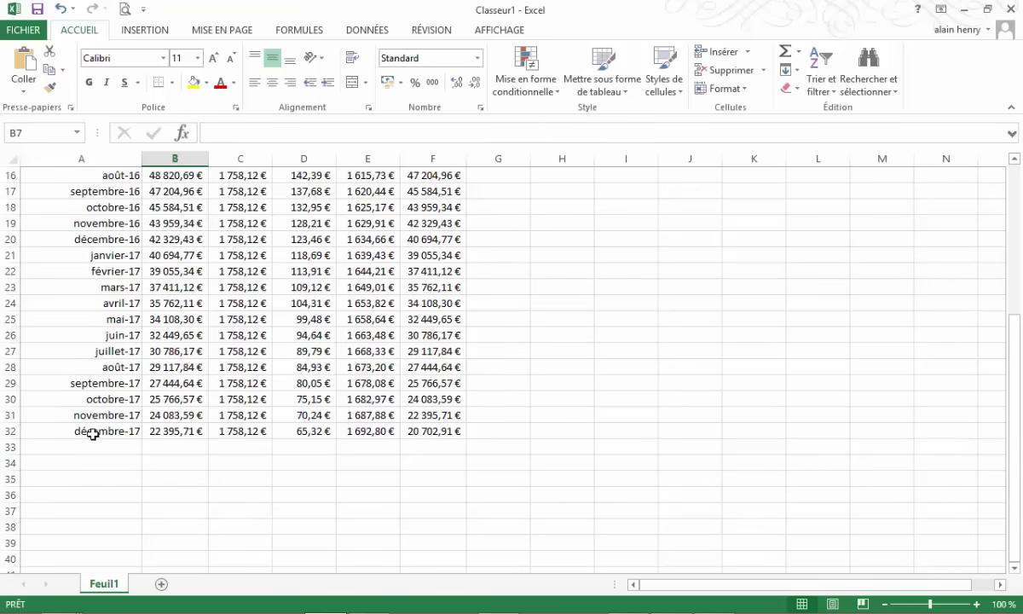
- Extend the monthly dates in column A down to décembre-18 in row 44
left_click_drag(166, 432, 428, 432)
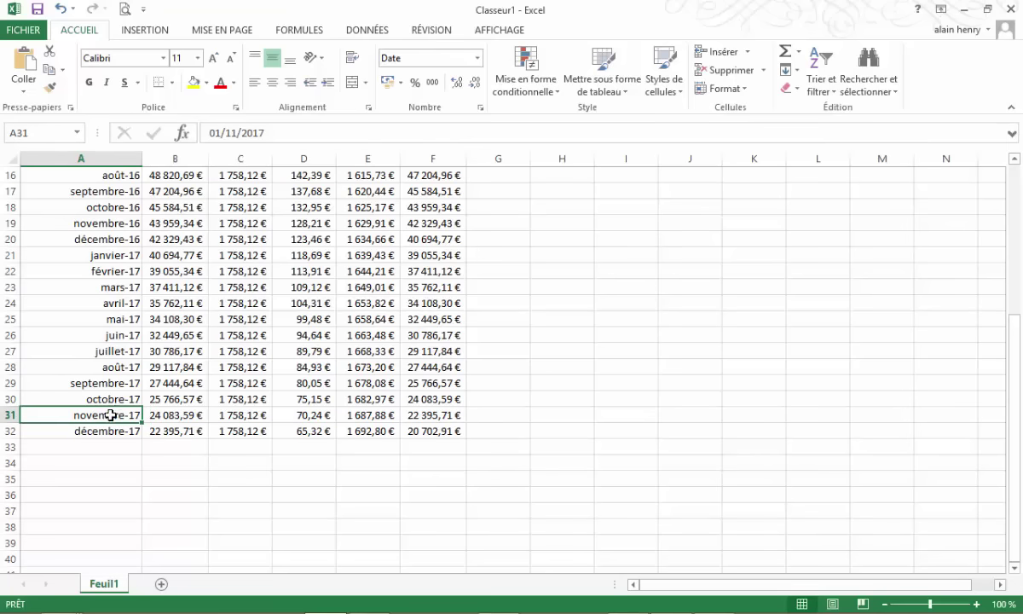
left_click_drag(108, 415, 108, 429)
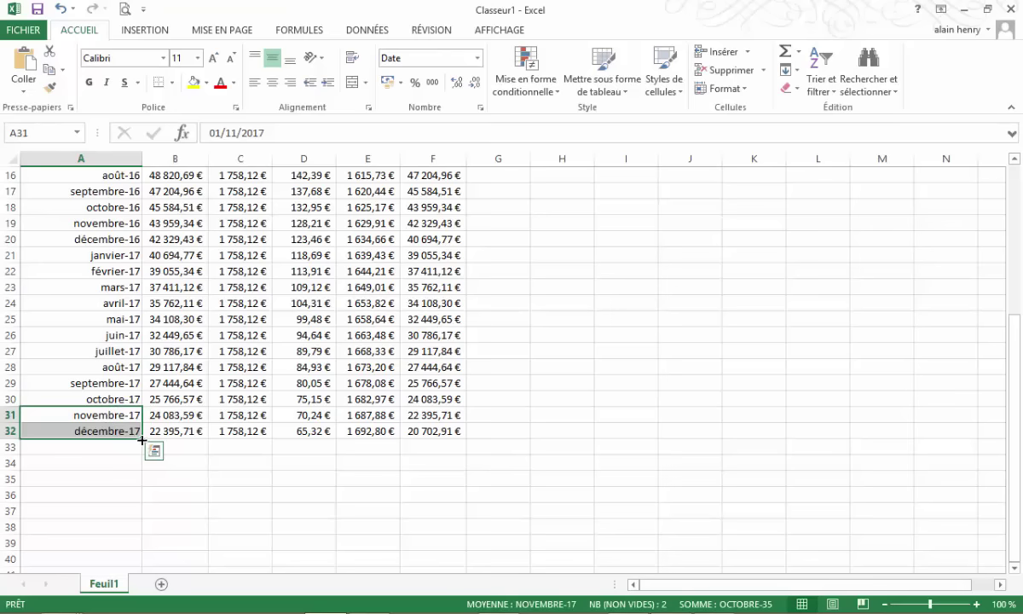
left_click_drag(141, 439, 143, 556)
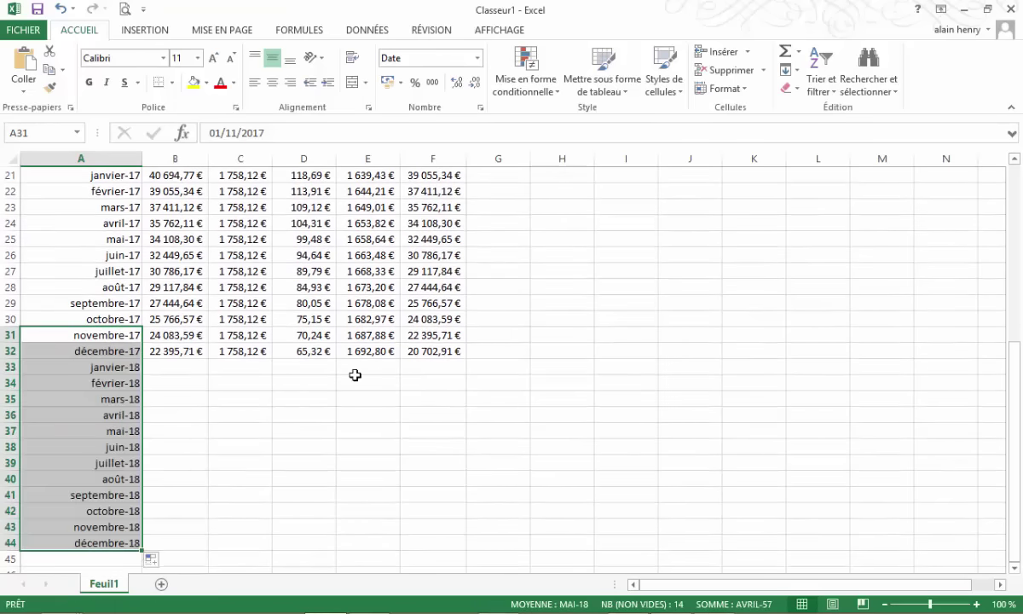
- Fill the B32:F32 amount formulas down to row 44, where the balance reaches 0,00 €
mouse_move(160, 349)
left_mouse_down()
mouse_move(466, 358)
mouse_move(467, 550)
left_mouse_up()
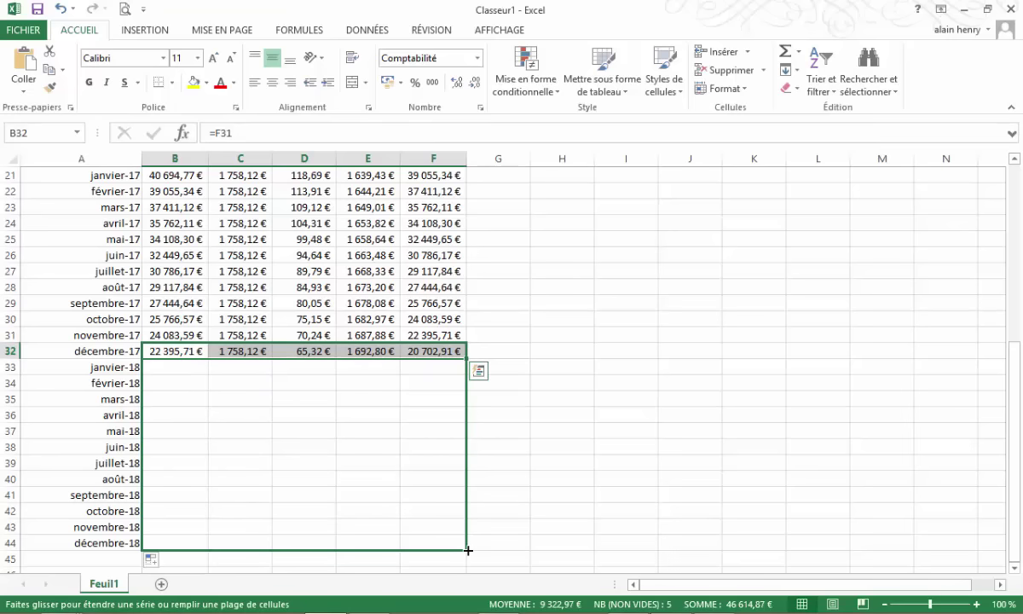
left_click_drag(467, 550, 467, 549)
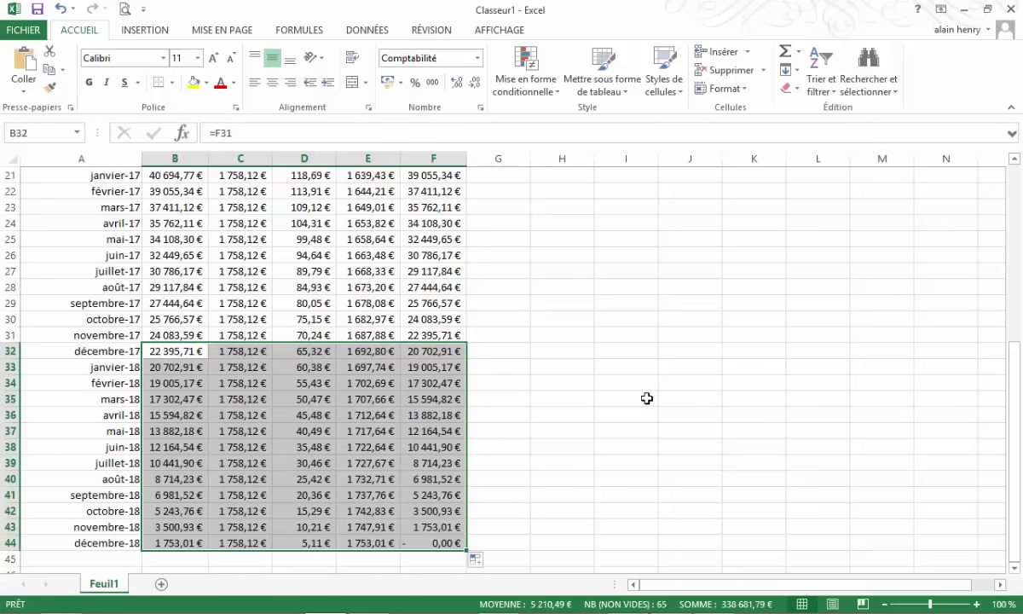
scroll(469, 511, "up", 4)
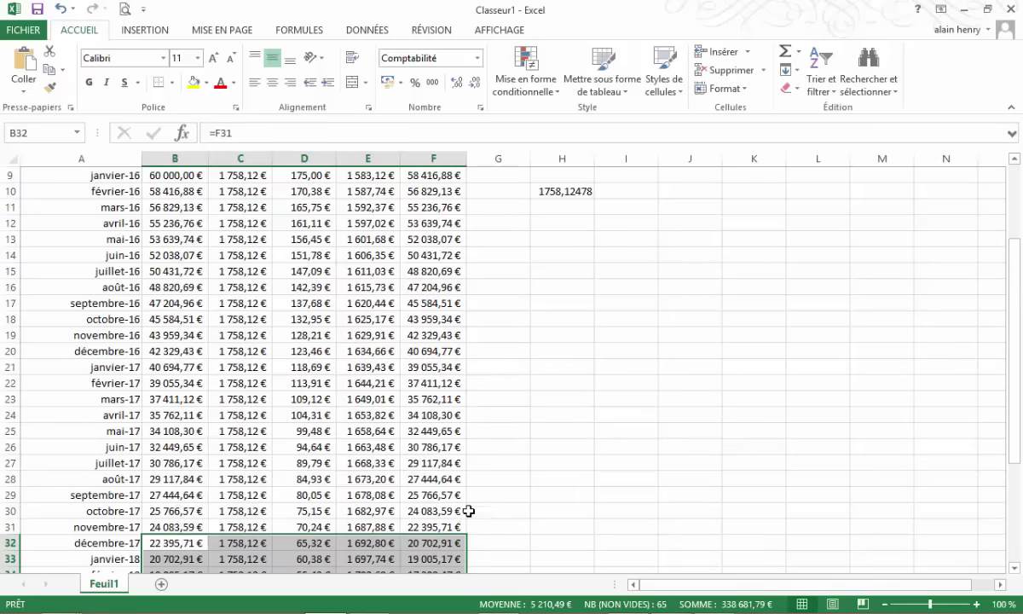
scroll(469, 511, "up", 3)
scroll(526, 375, "down", 5)
scroll(537, 400, "down", 2)
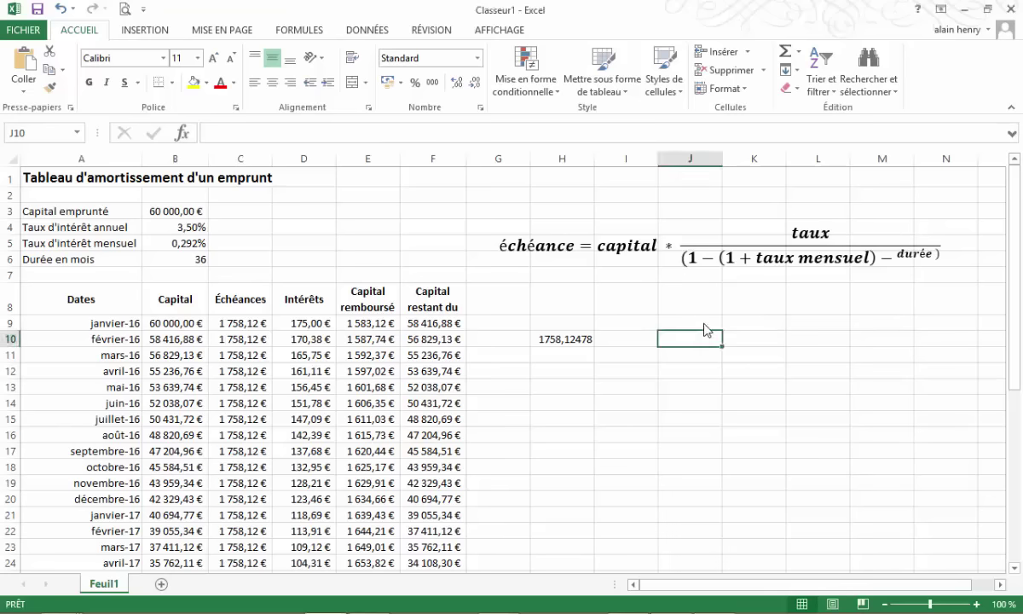
left_click(703, 354)
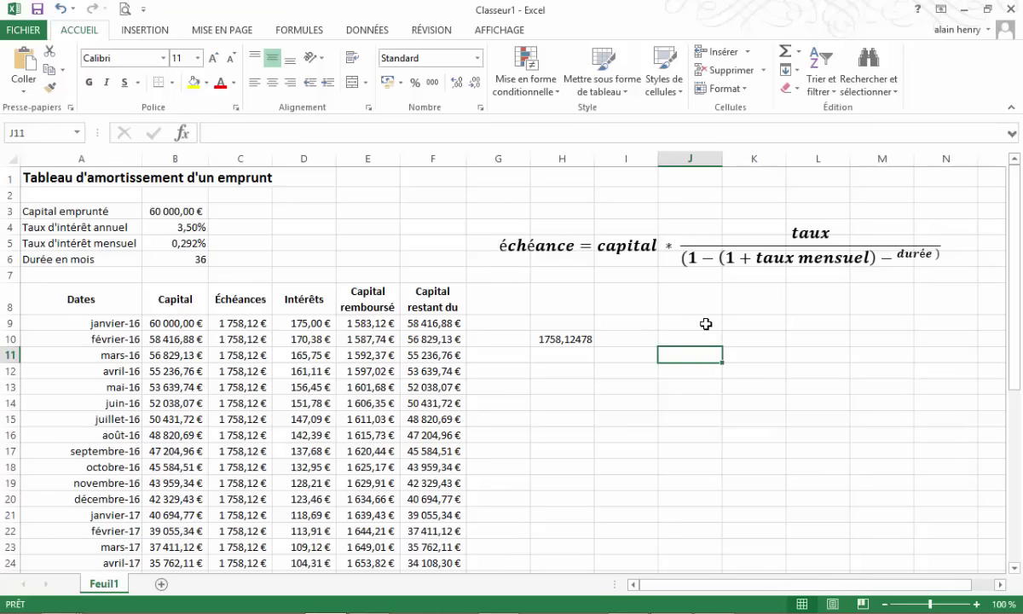
left_click(706, 324)
key("Right")
key("Right")
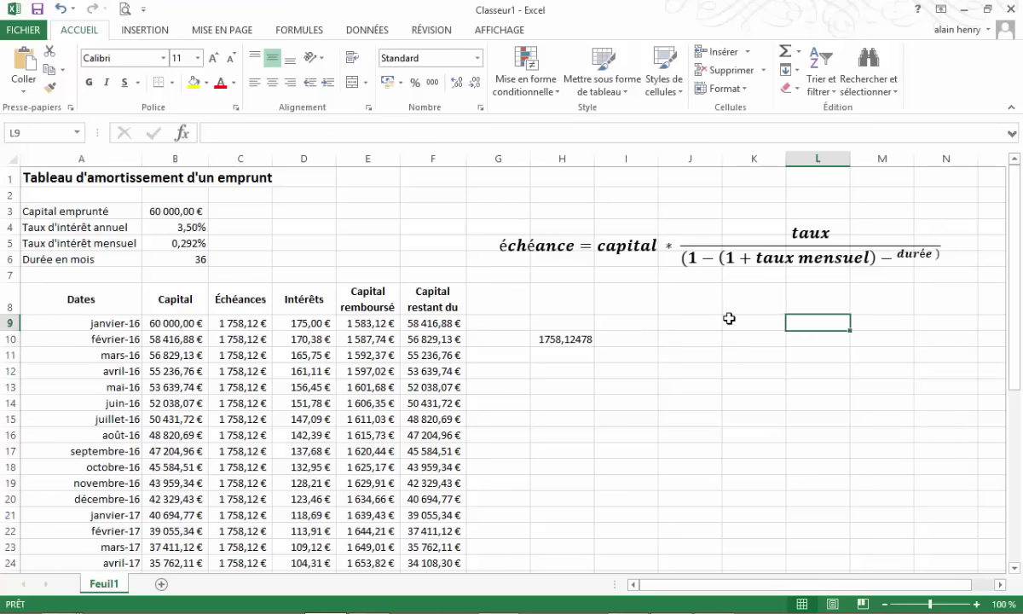